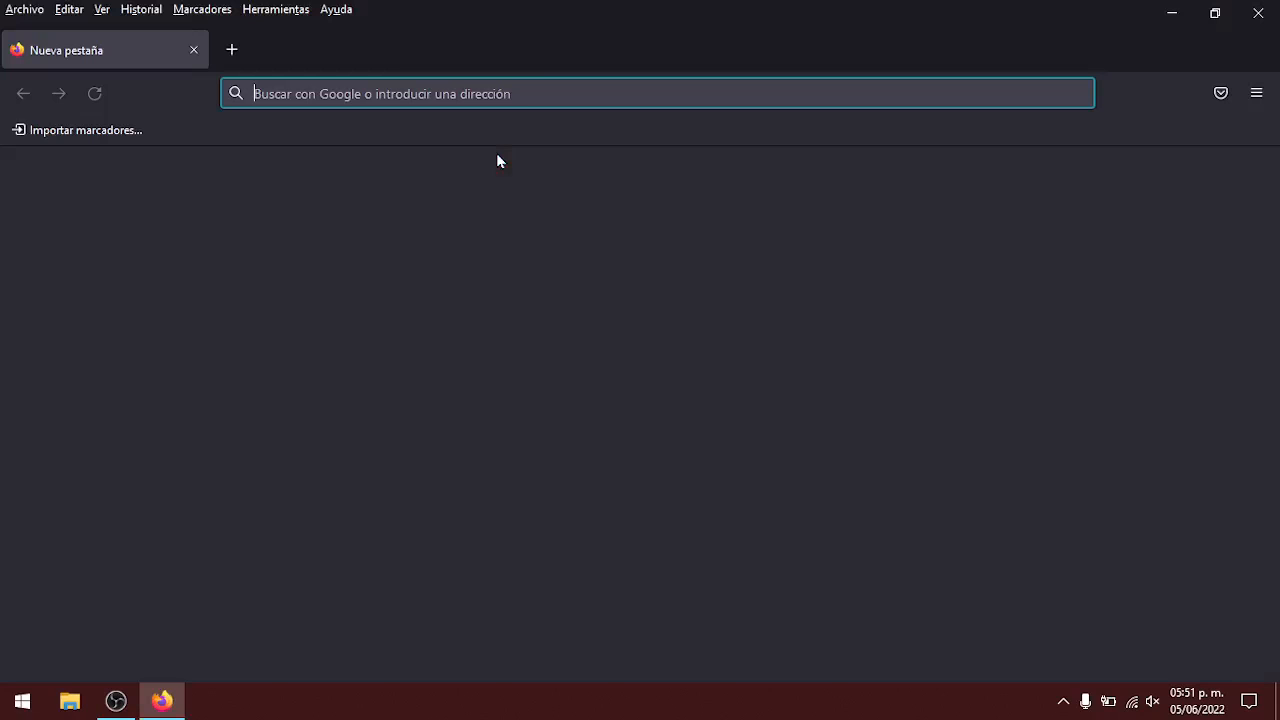
- Search the web for "sleuth kit" and open the official sleuthkit.org website
{"action": "type", "text": "sleu"}
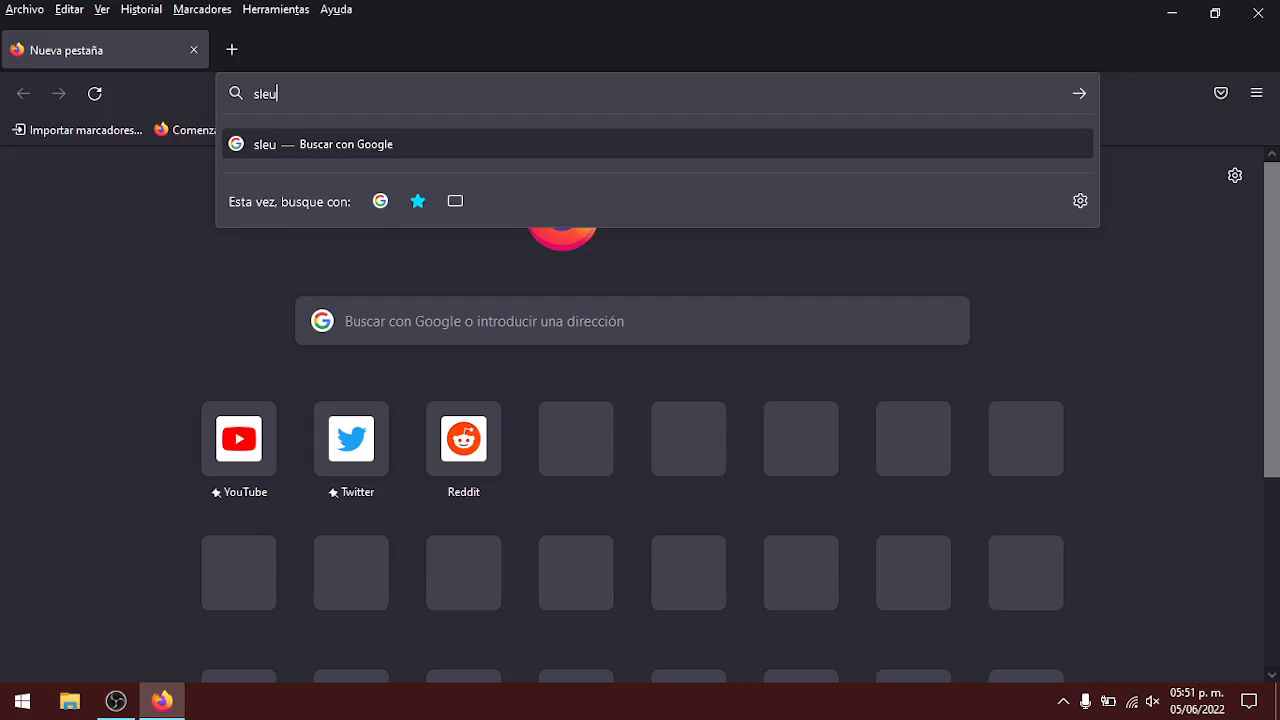
{"action": "type", "text": "th kit"}
{"action": "key", "text": "Return"}
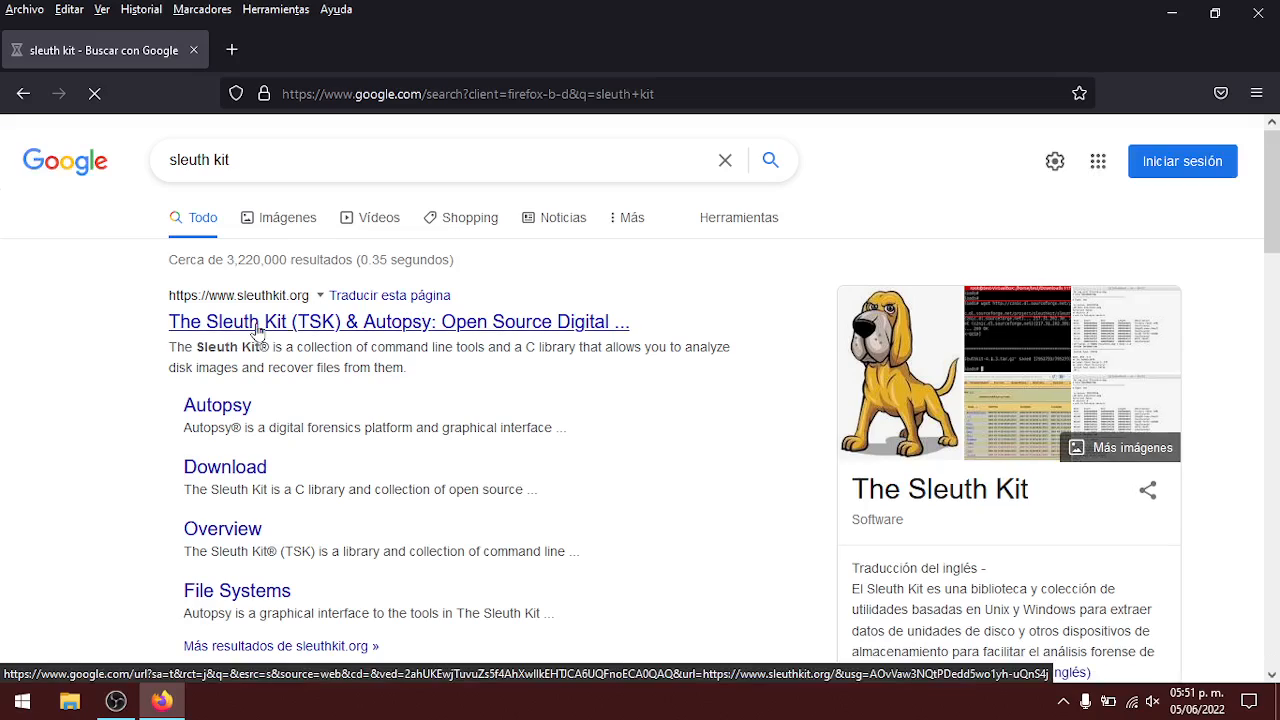
{"action": "left_click", "coordinate": [258, 322]}
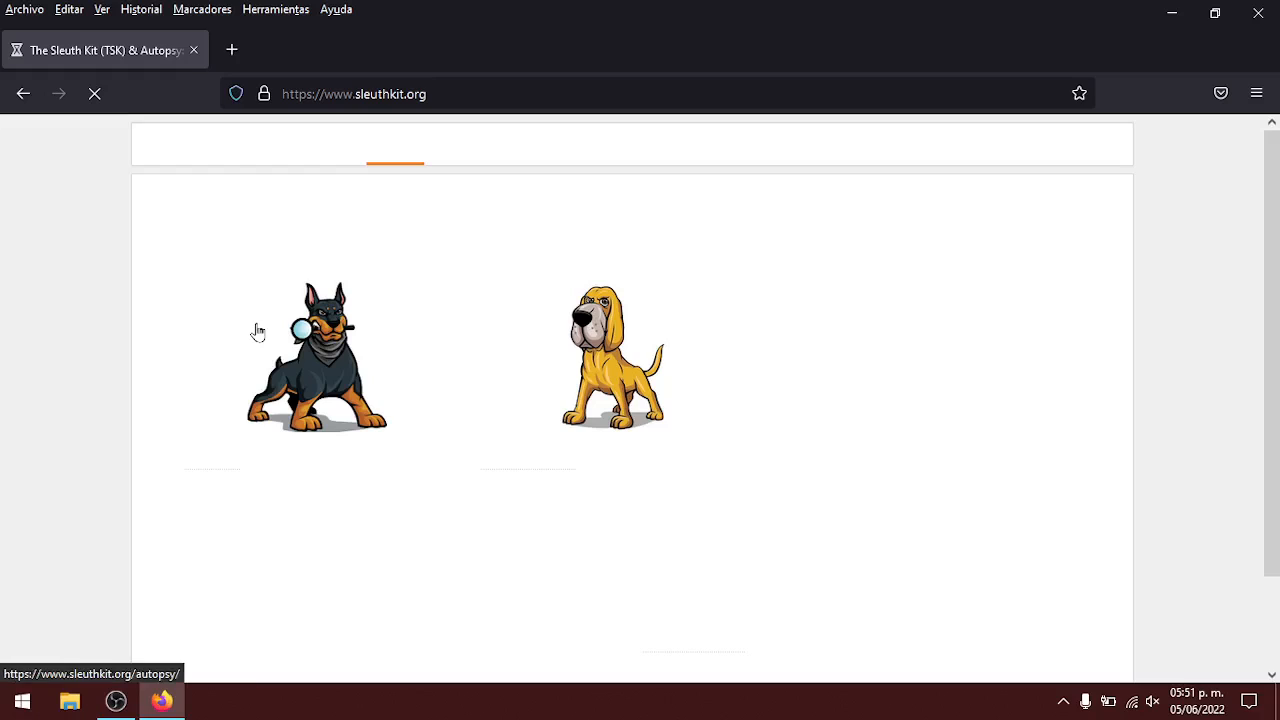
- Go to the Autopsy download page and download the 64-bit Windows installer, version 4.19.3
{"action": "mouse_move", "coordinate": [469, 148]}
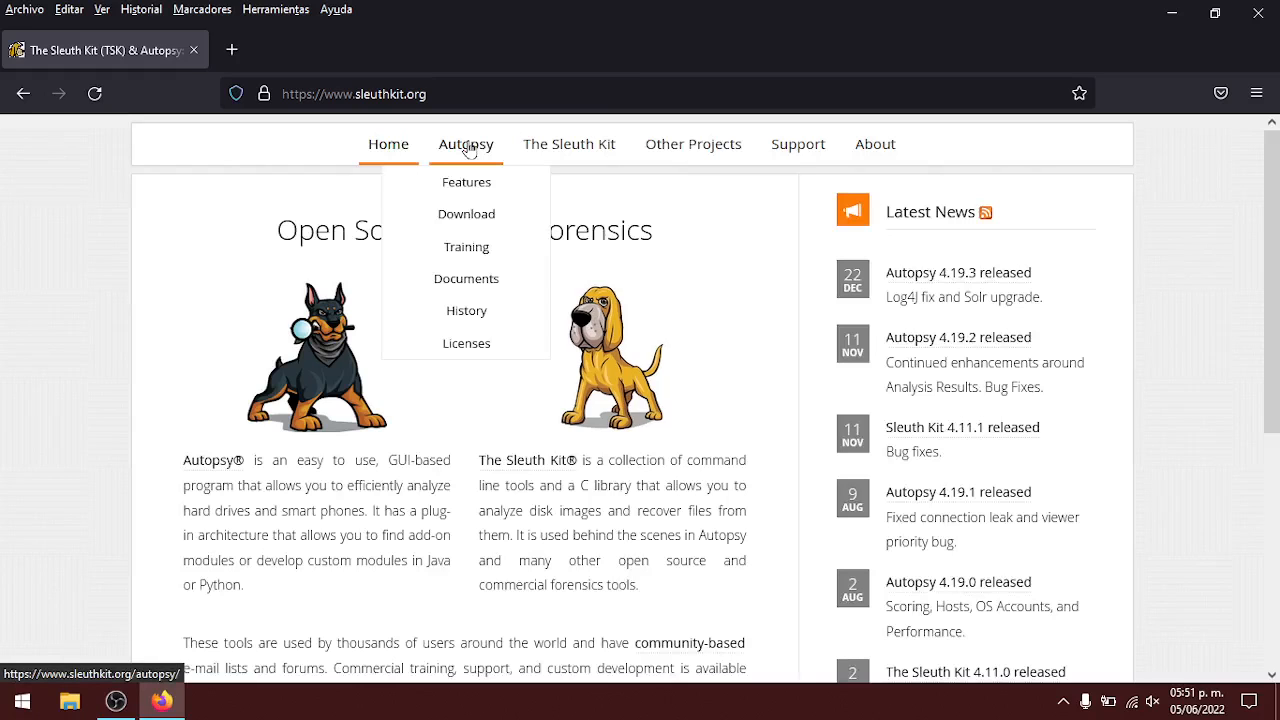
{"action": "left_click", "coordinate": [502, 222]}
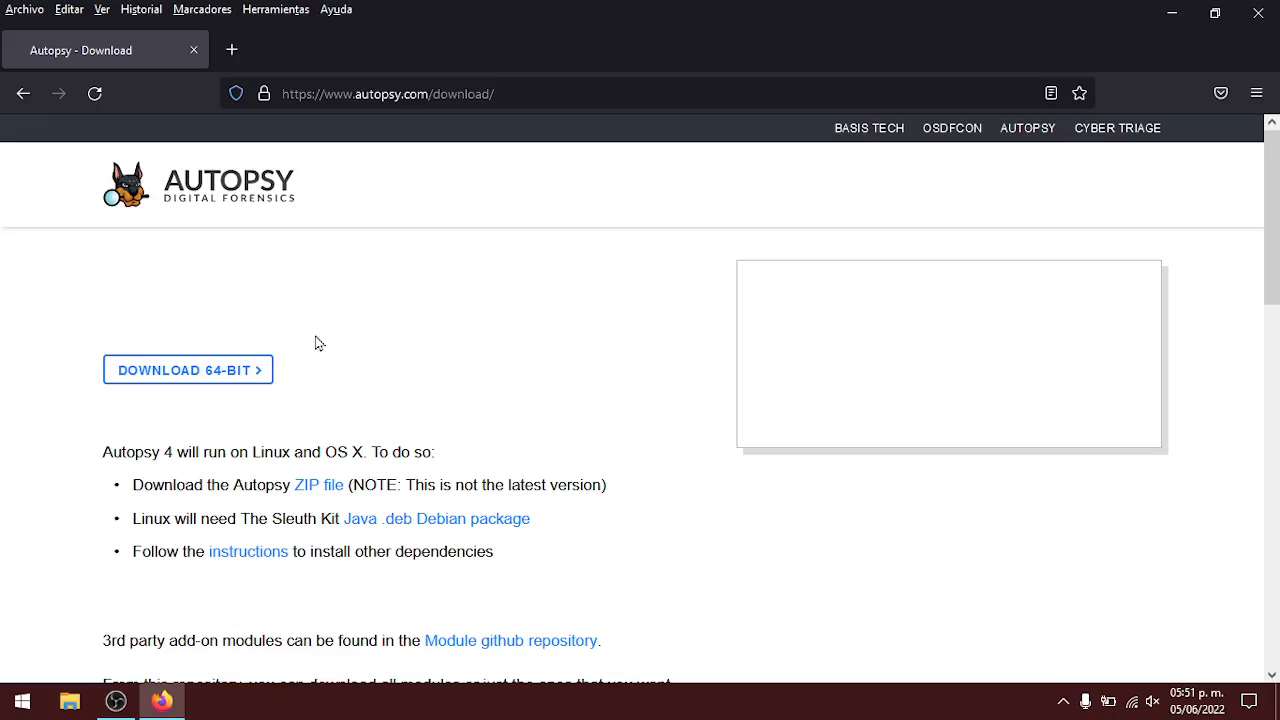
{"action": "left_click", "coordinate": [244, 381]}
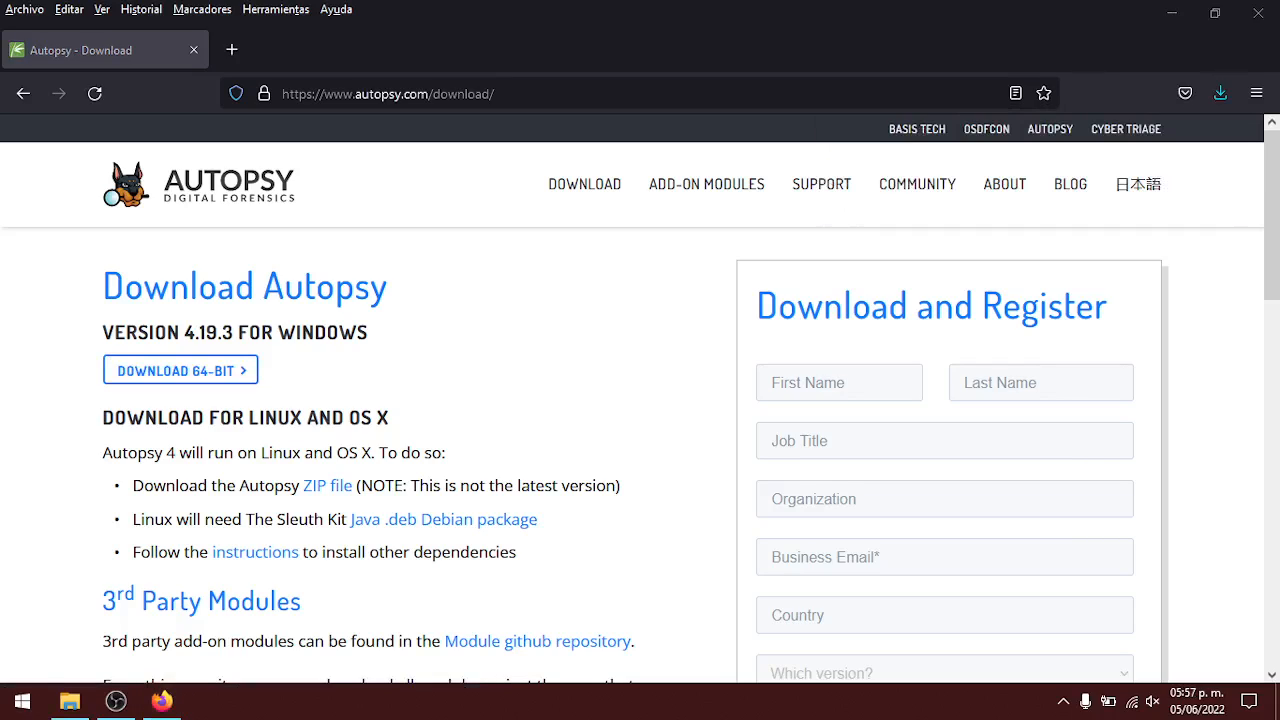
- Close the browser and open the Downloads folder in File Explorer
{"action": "left_click", "coordinate": [1258, 13]}
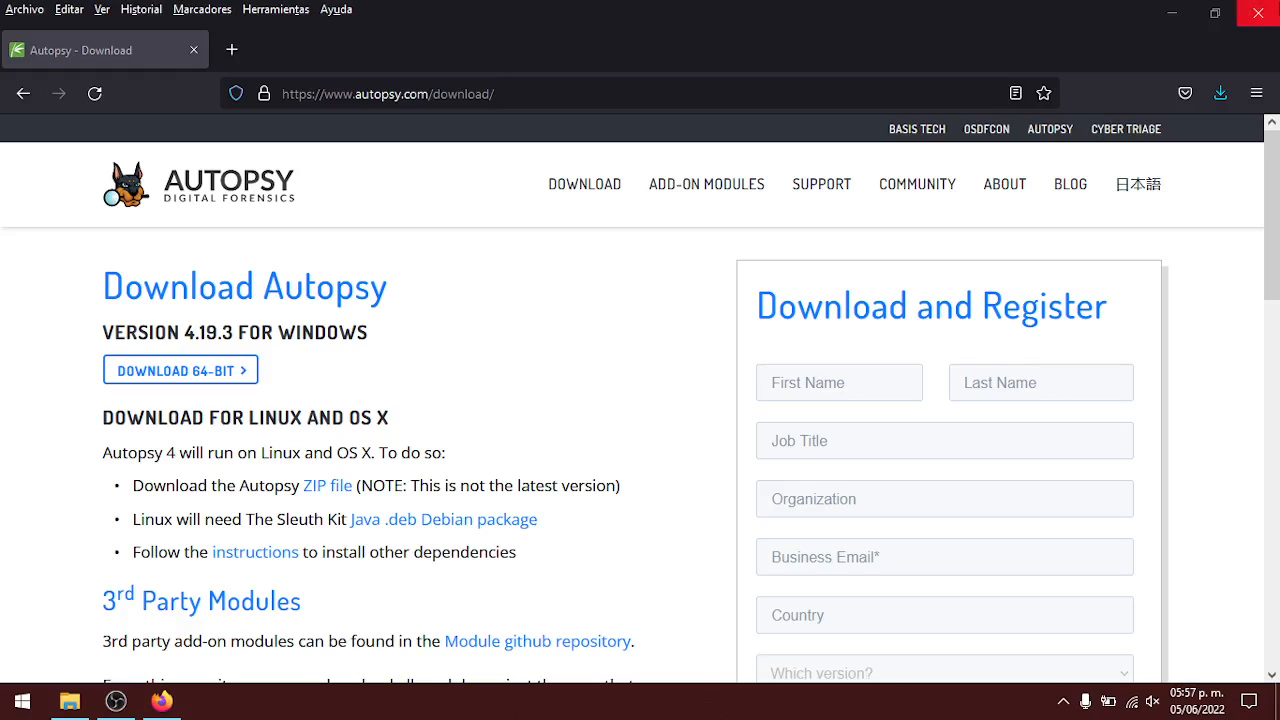
{"action": "left_click", "coordinate": [70, 703]}
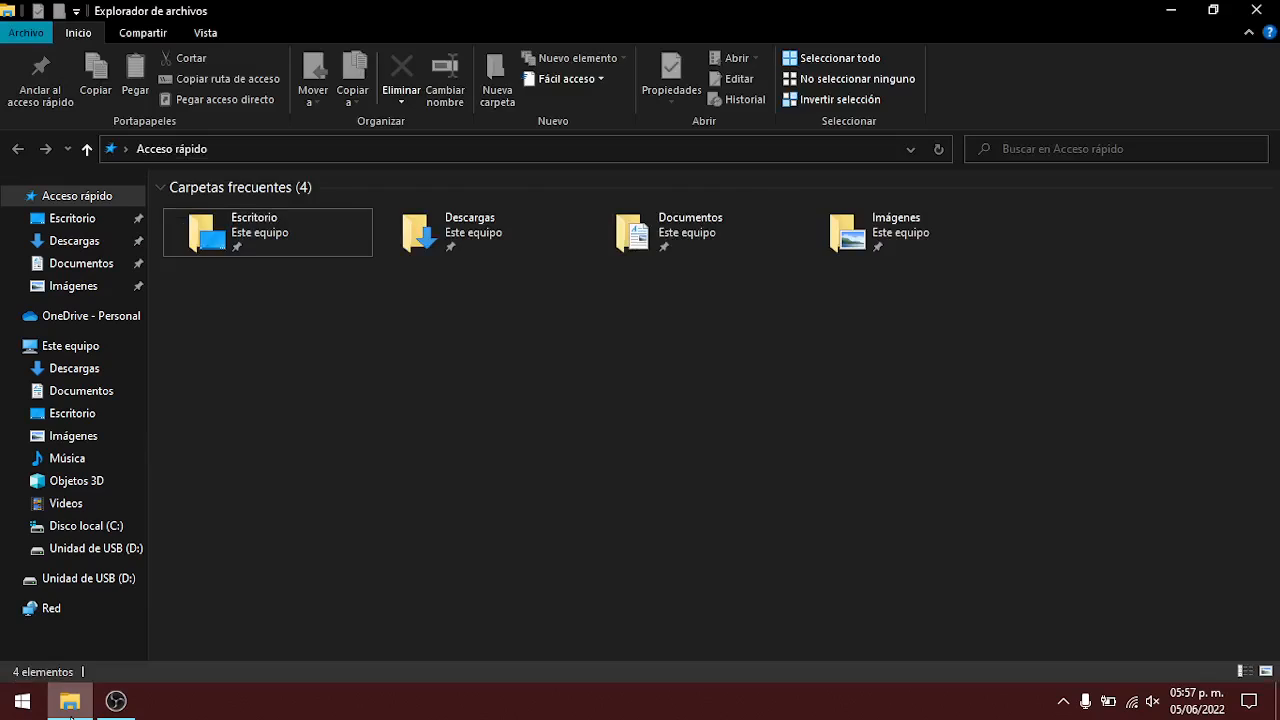
{"action": "left_click", "coordinate": [97, 241]}
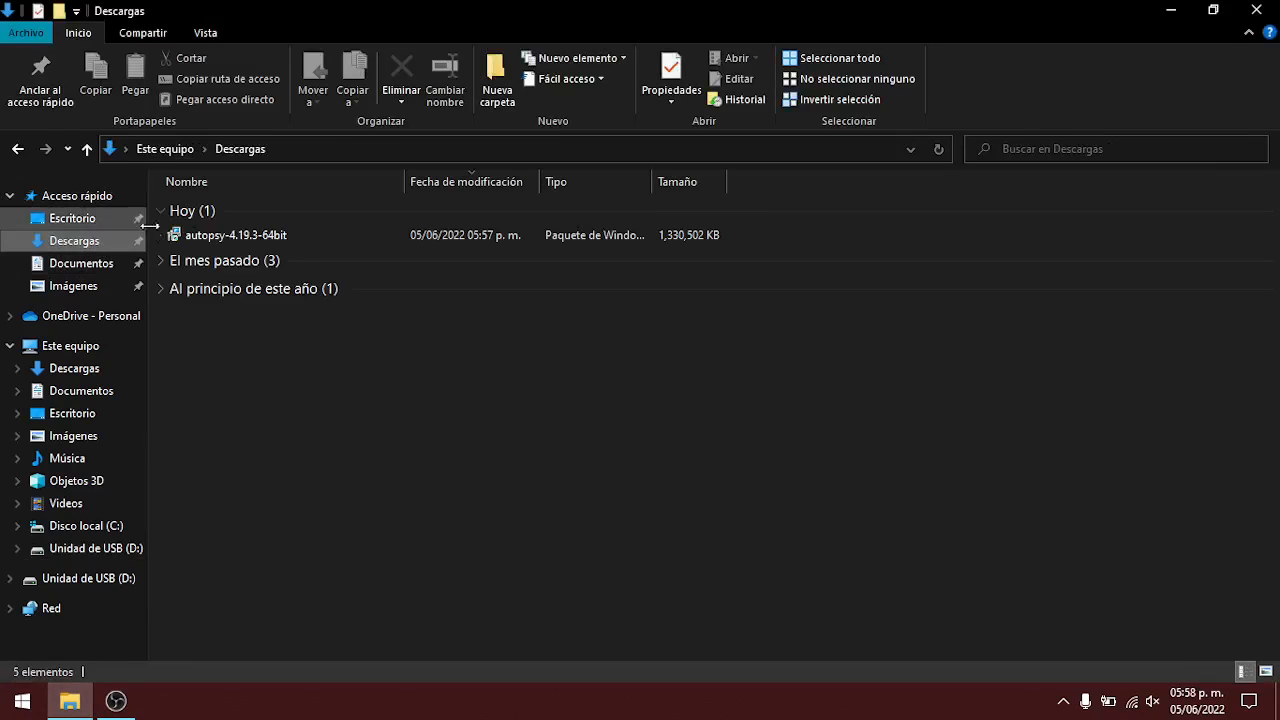
- Unblock the autopsy-4.19.3-64bit installer in its file properties and apply the change
{"action": "left_click", "coordinate": [225, 237]}
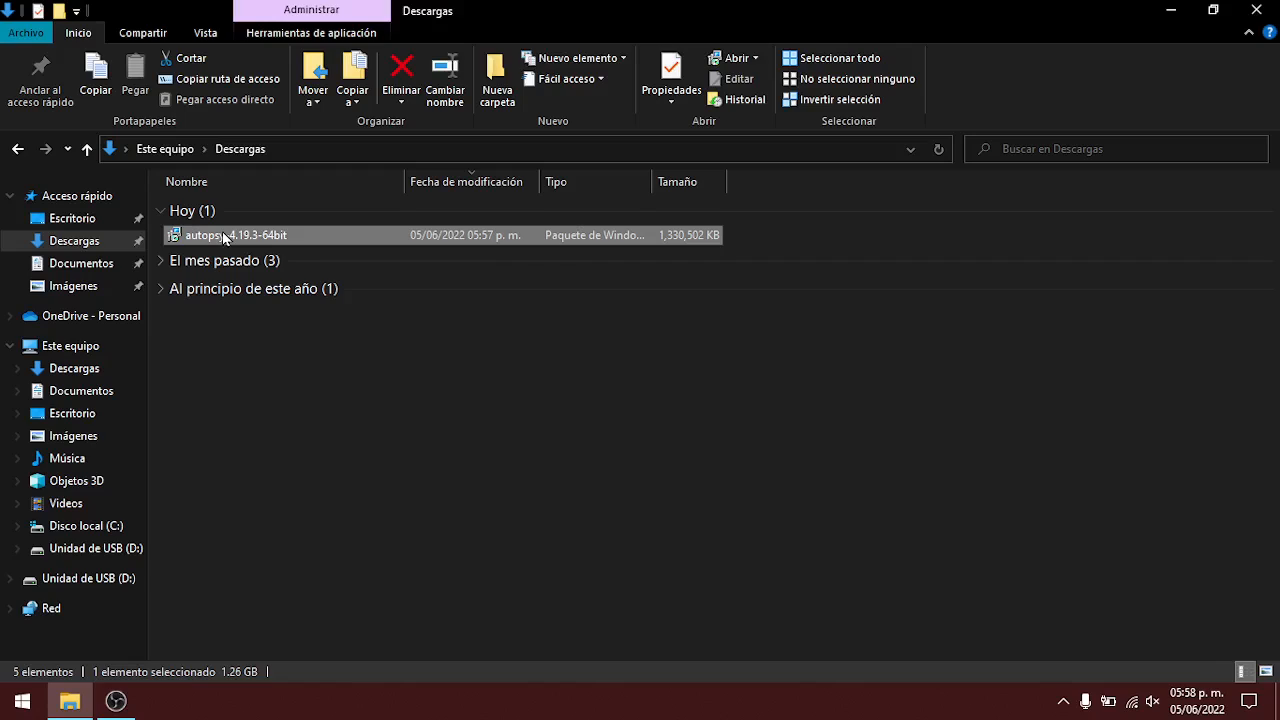
{"action": "right_click", "coordinate": [221, 234]}
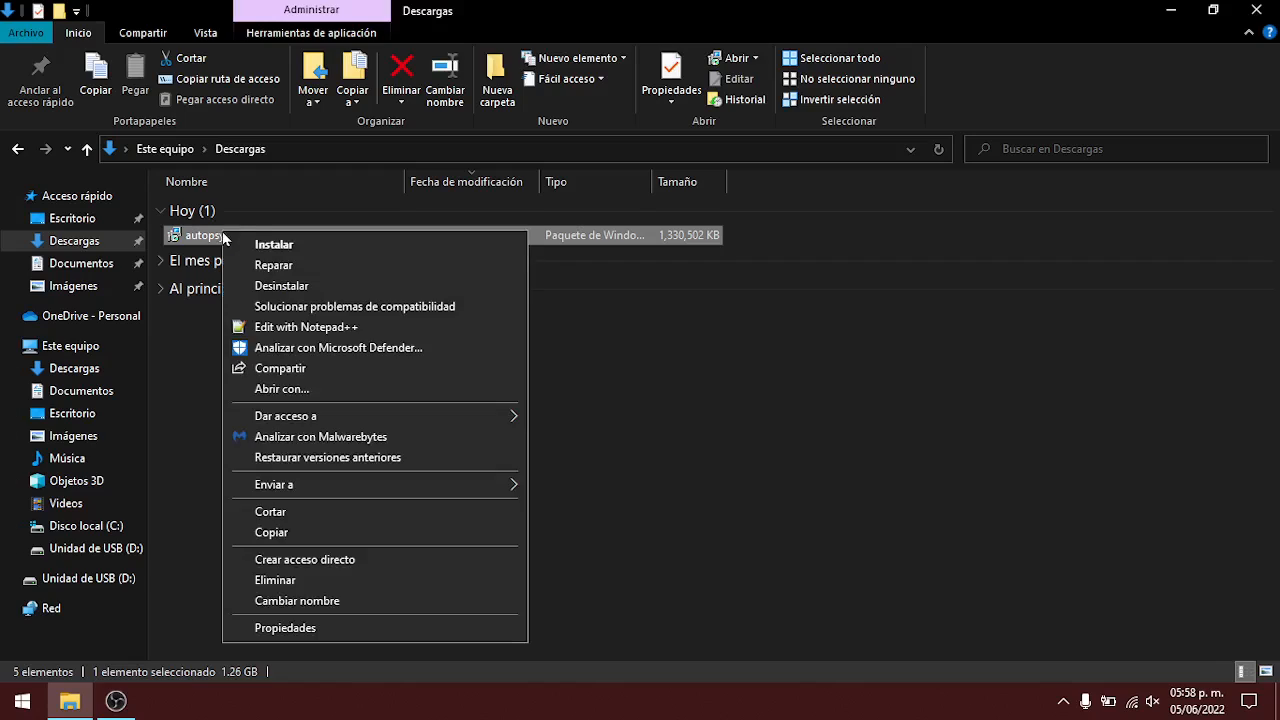
{"action": "left_click", "coordinate": [284, 626]}
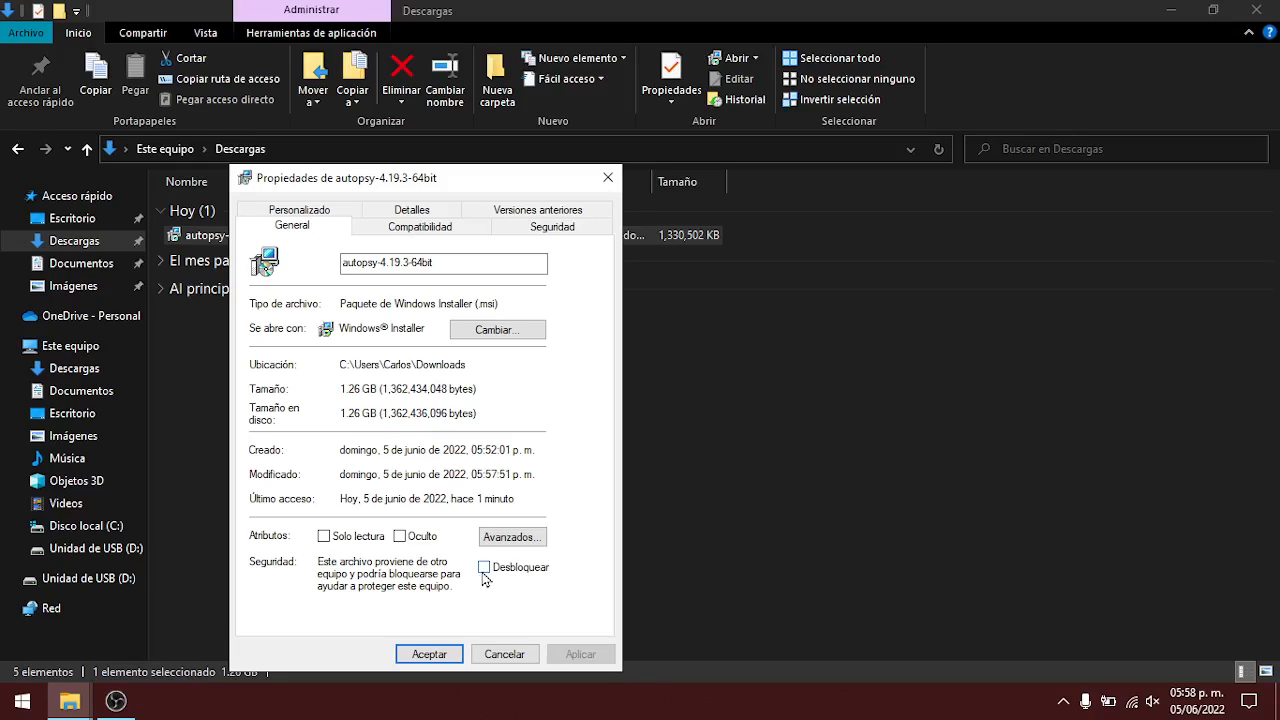
{"action": "left_click", "coordinate": [484, 568]}
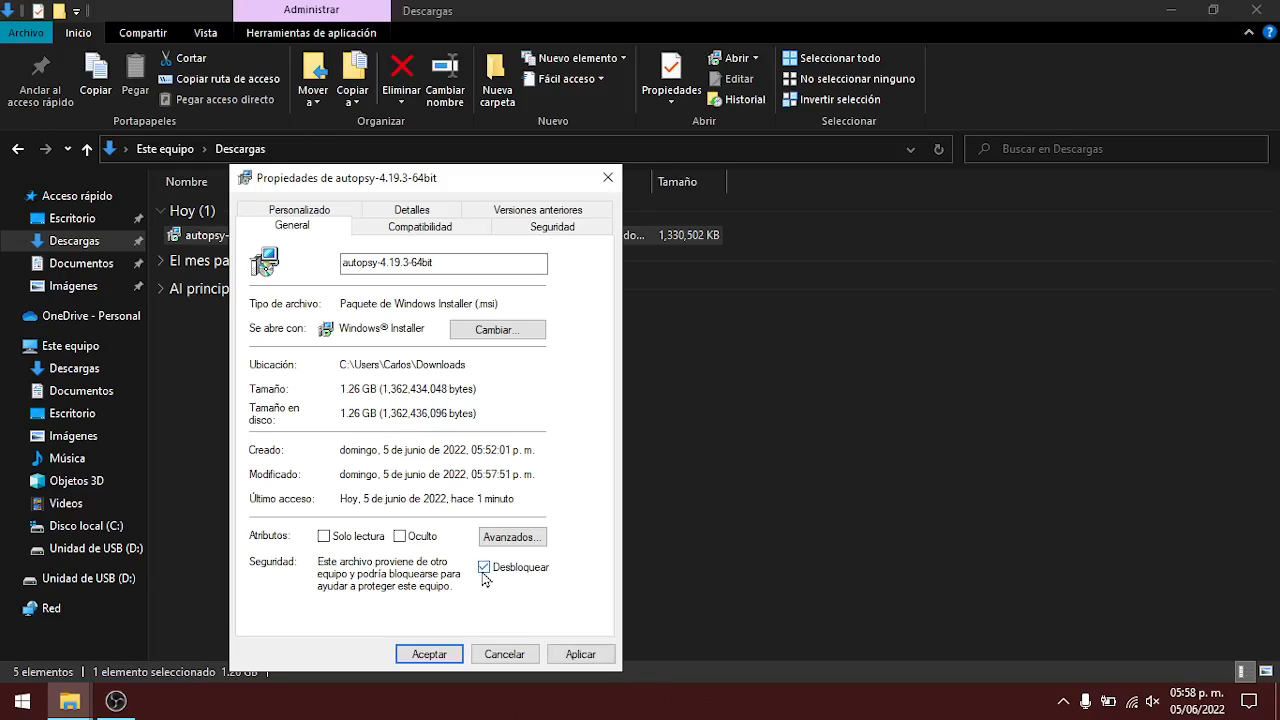
{"action": "left_click", "coordinate": [592, 655]}
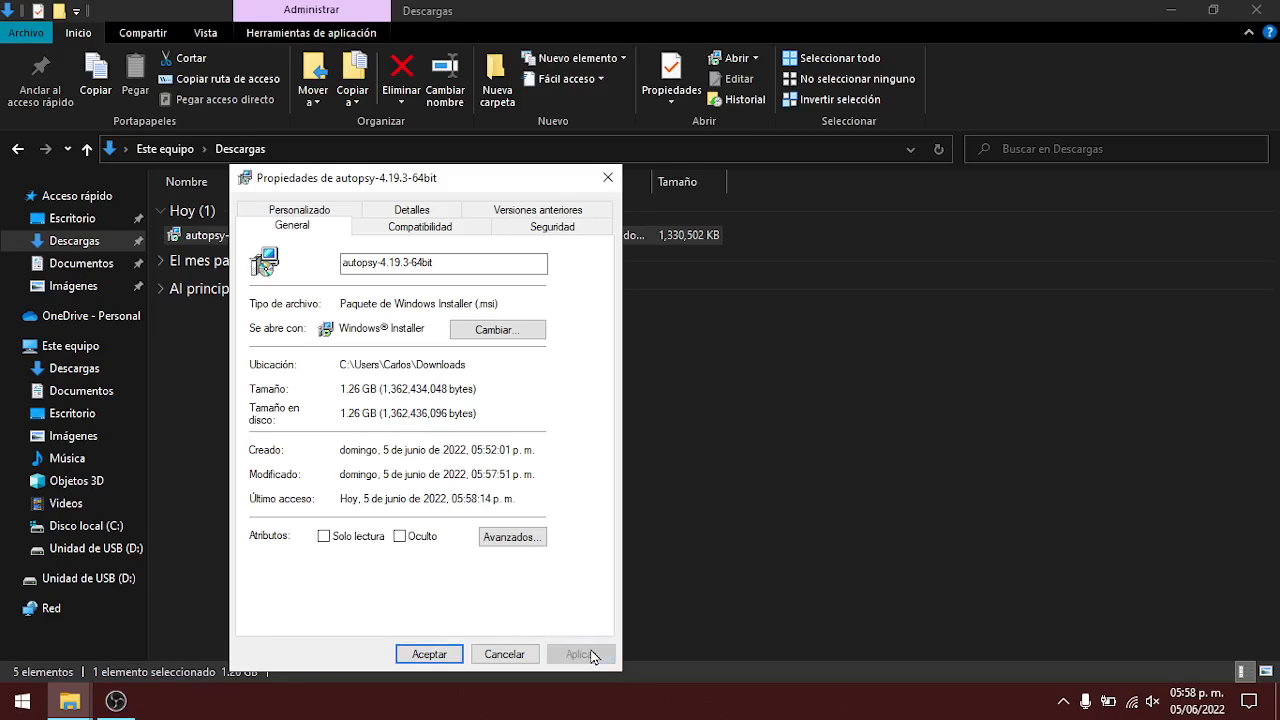
{"action": "left_click", "coordinate": [434, 655]}
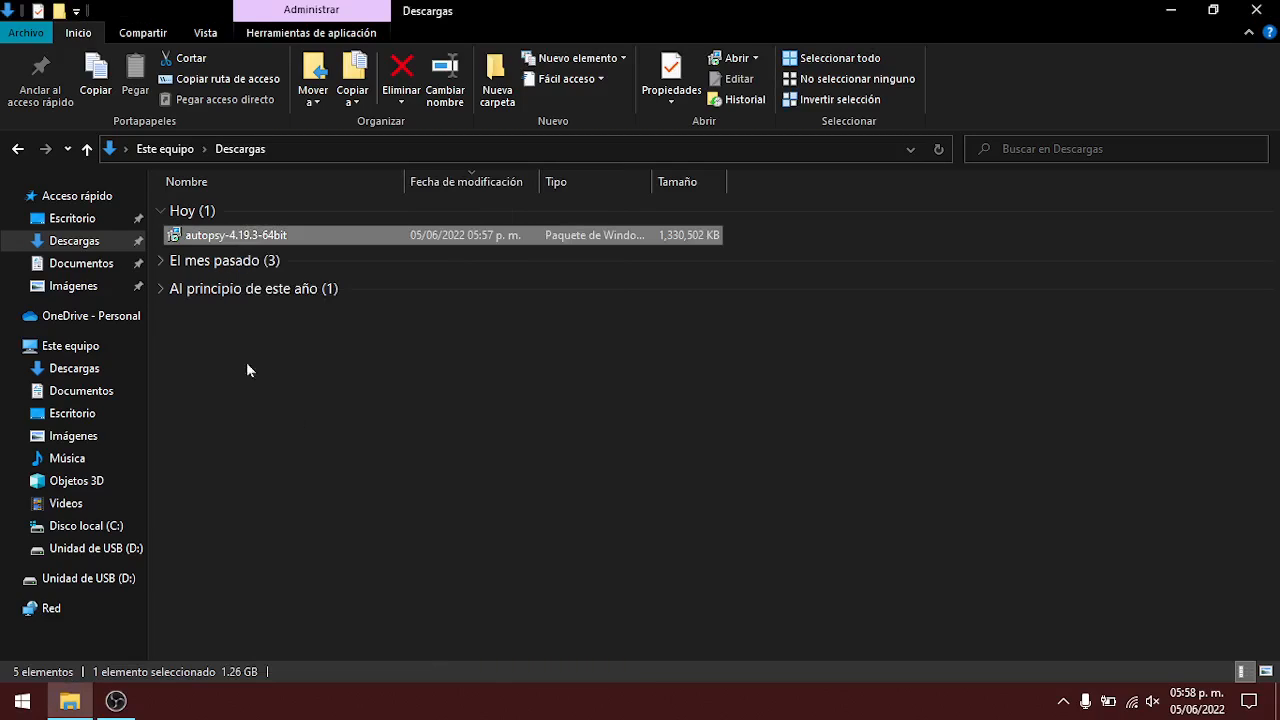
- Run the autopsy-4.19.3-64bit installer and install Autopsy in the default folder C:\Program Files\Autopsy-4.19.3\, completing the setup wizard
{"action": "double_click", "coordinate": [224, 240]}
{"action": "left_click", "coordinate": [1182, 10]}
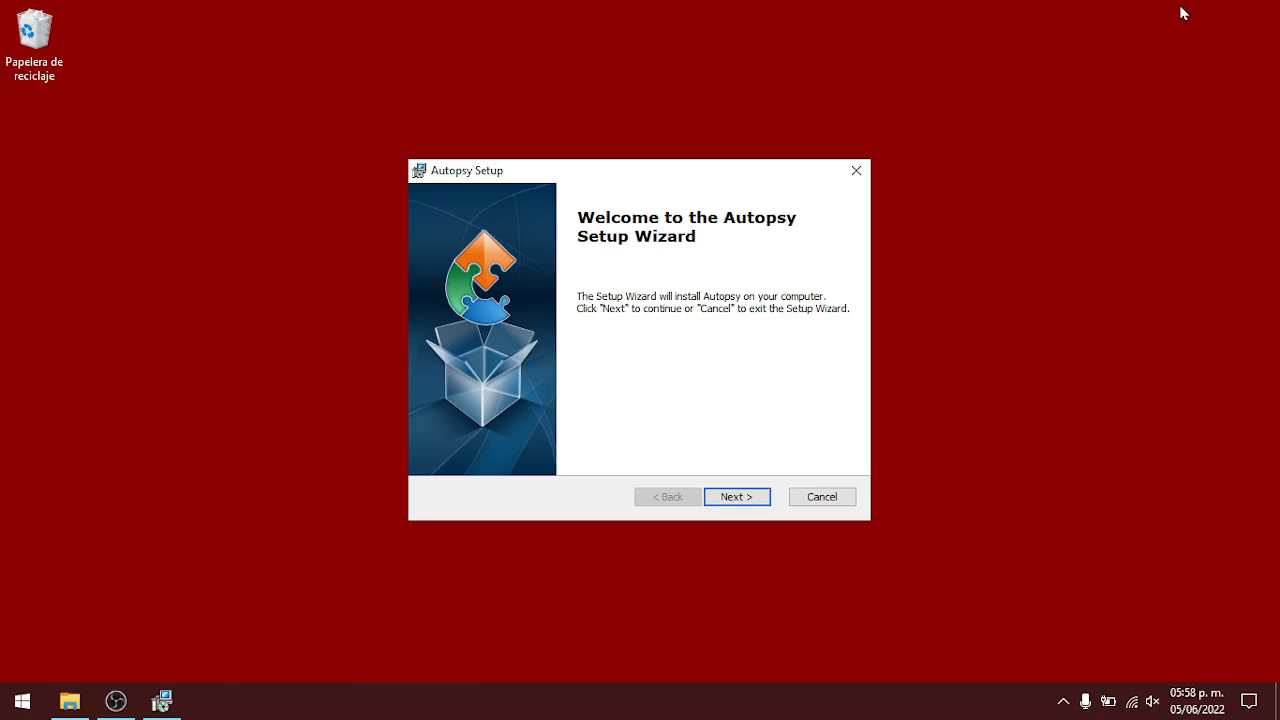
{"action": "left_click", "coordinate": [737, 499]}
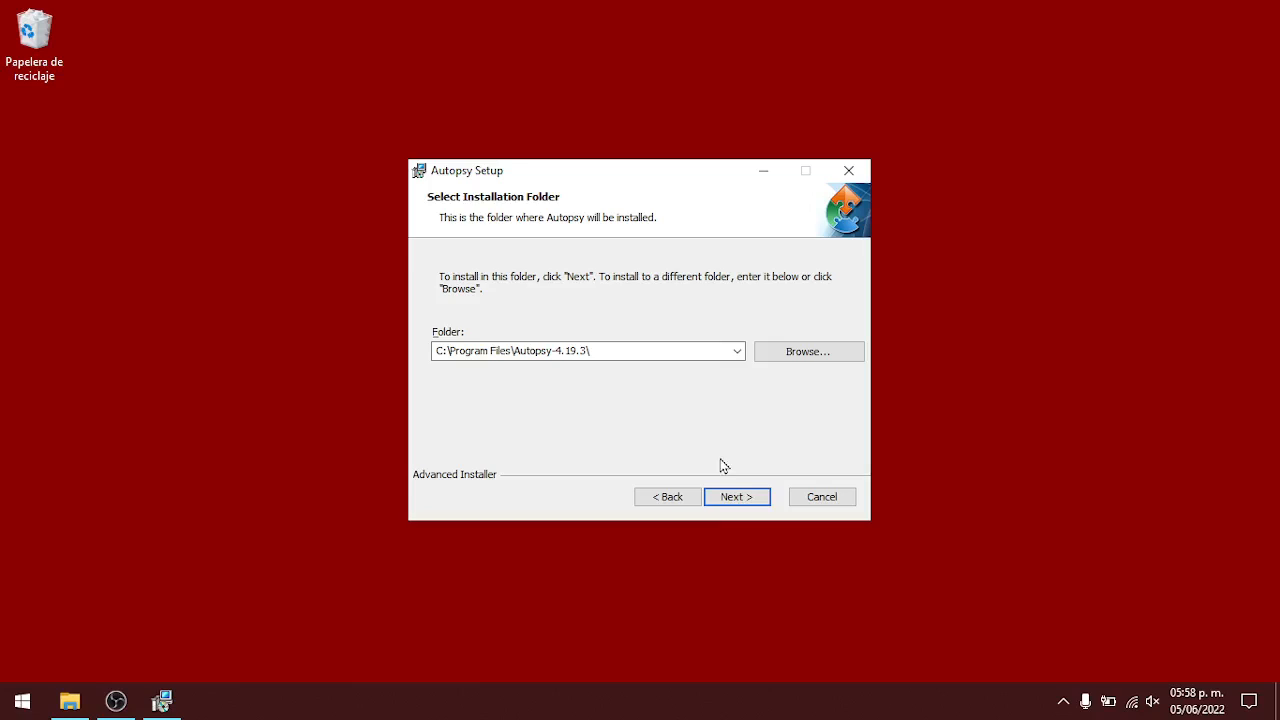
{"action": "left_click", "coordinate": [739, 499]}
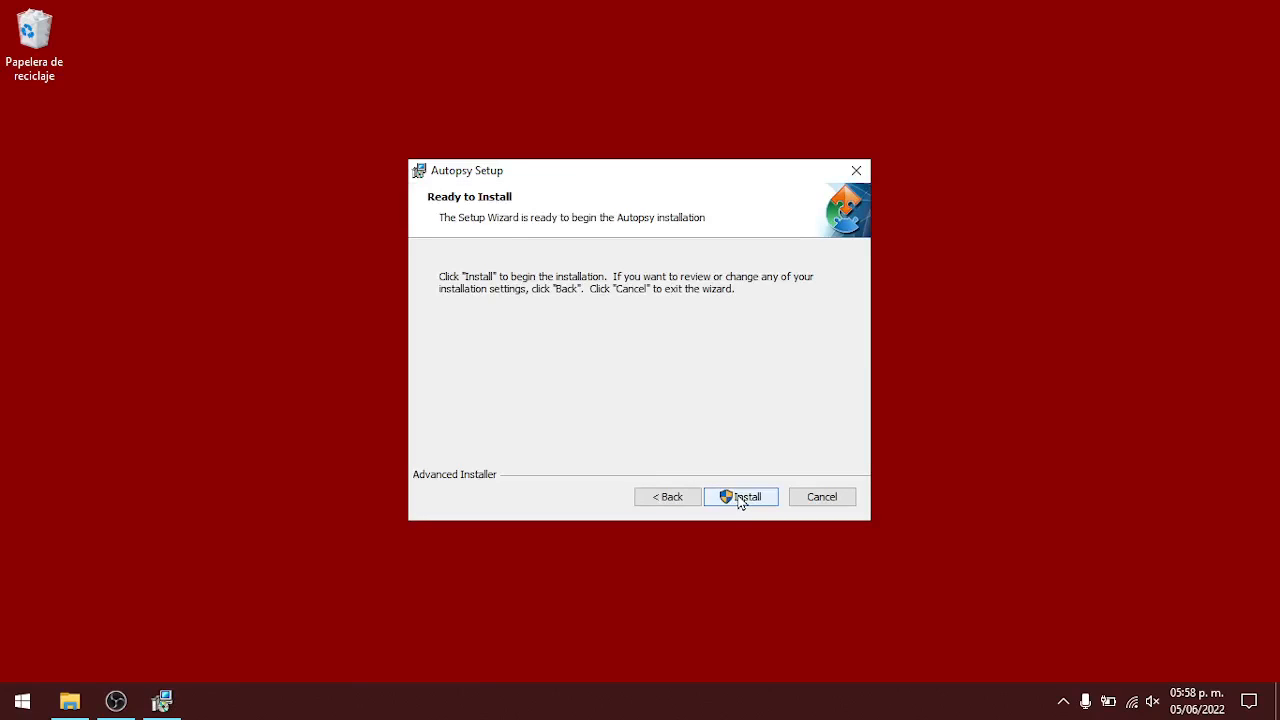
{"action": "left_click", "coordinate": [741, 498]}
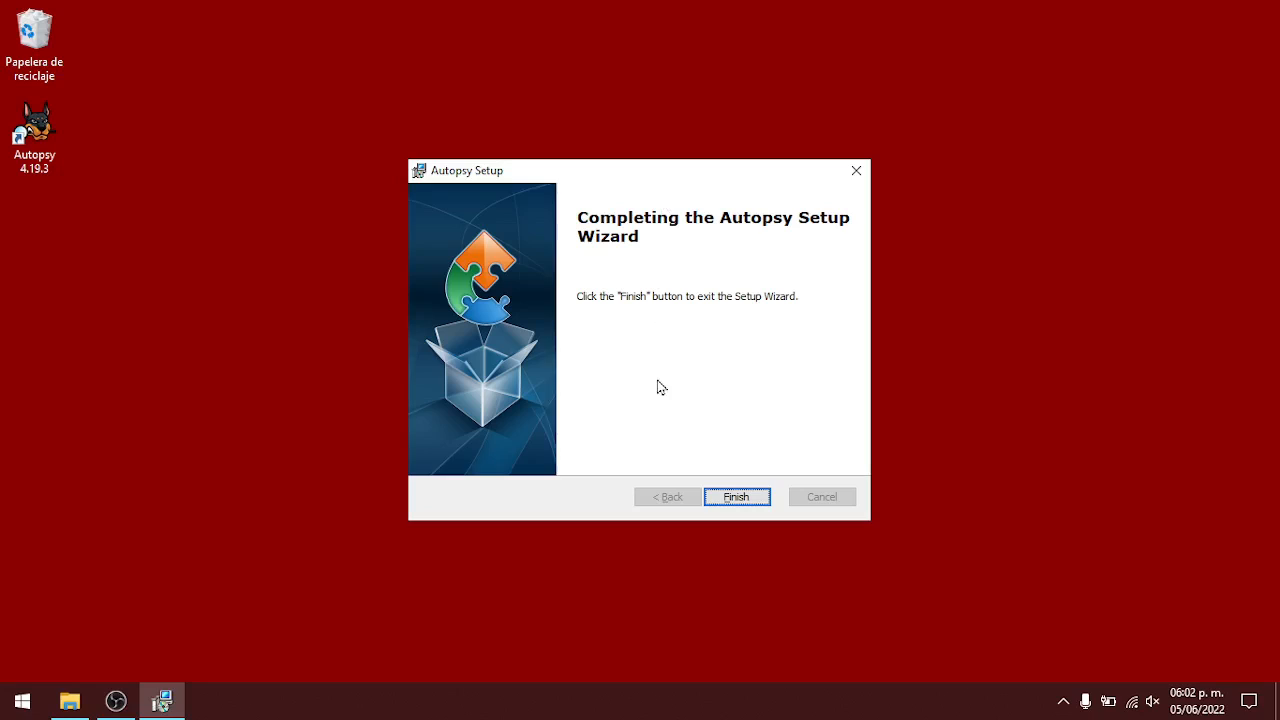
{"action": "left_click", "coordinate": [731, 502]}
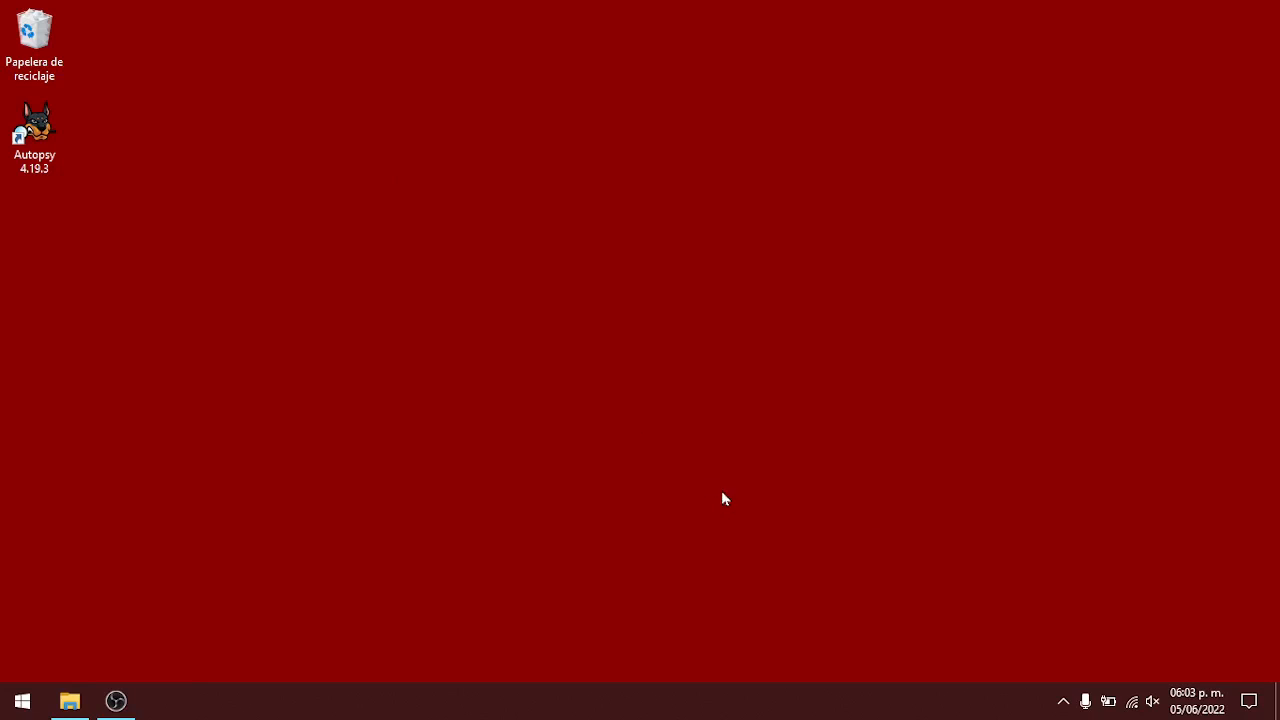
- Permanently delete the Autopsy 4.19.3 shortcut from the desktop
{"action": "double_click", "coordinate": [35, 137]}
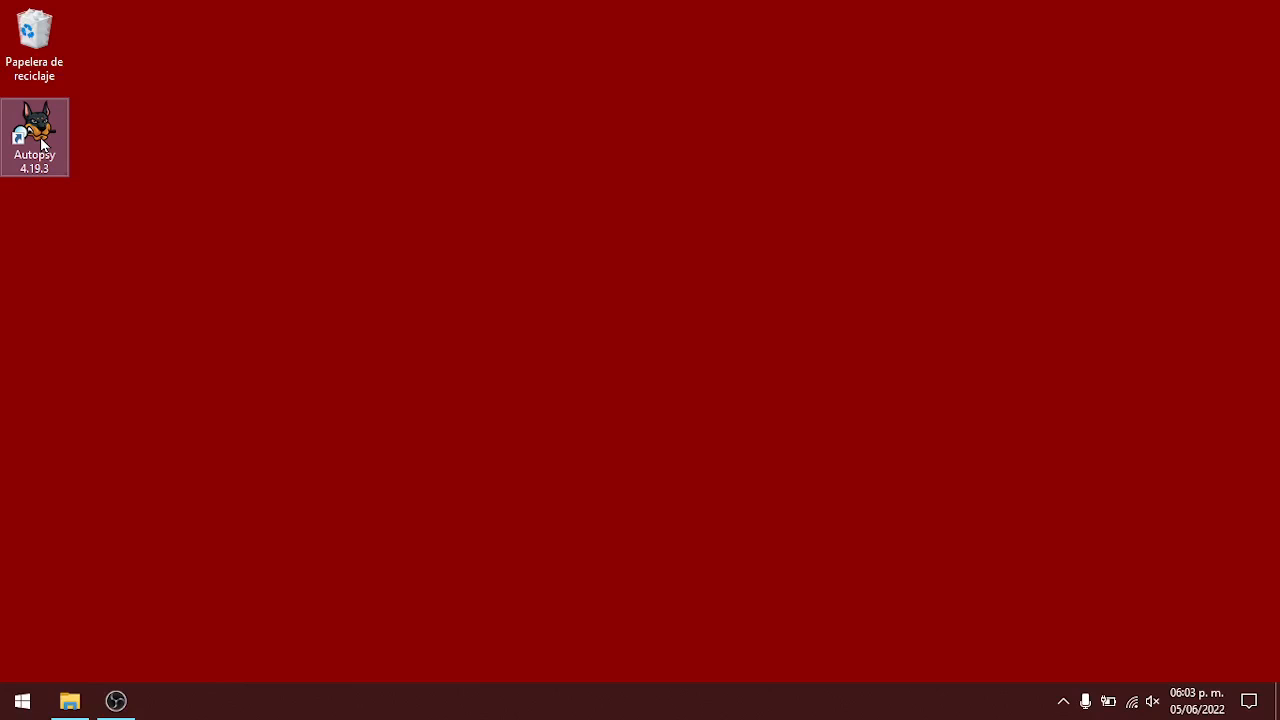
{"action": "key", "text": "shift+Delete"}
{"action": "key", "text": "Return"}
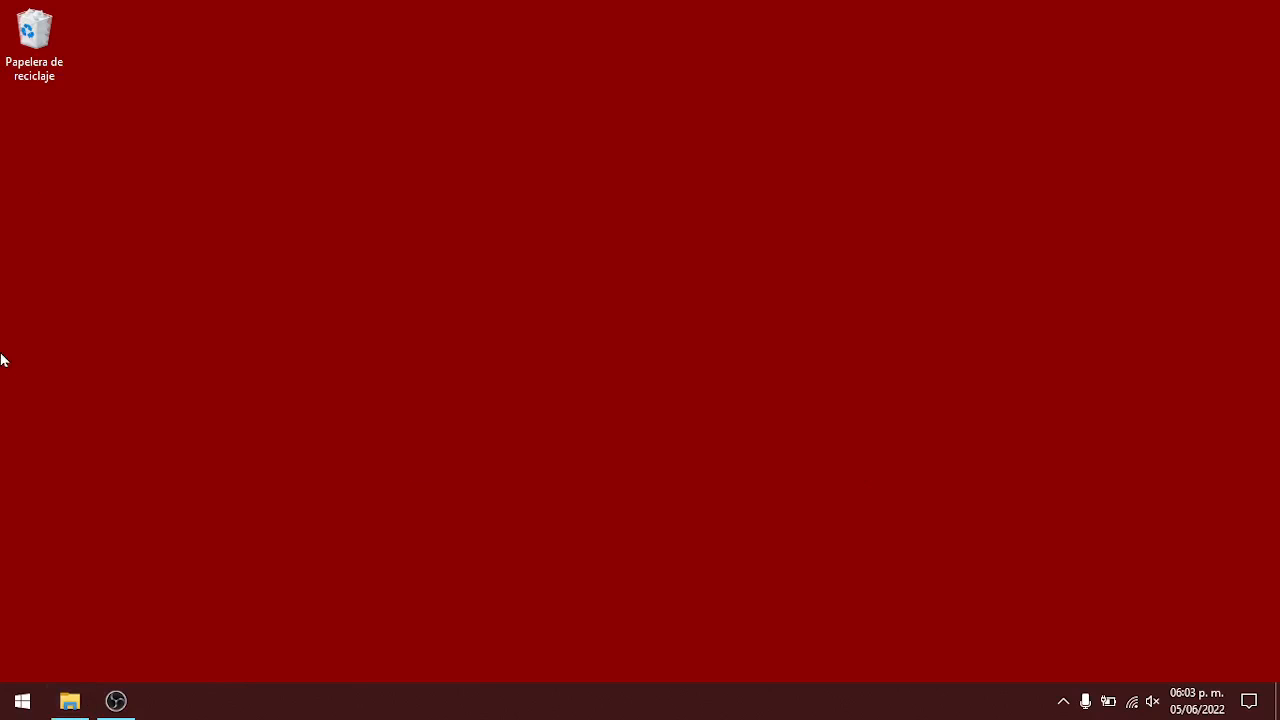
- Launch Autopsy 4.19.3 from the list of installed applications
{"action": "left_click", "coordinate": [22, 700]}
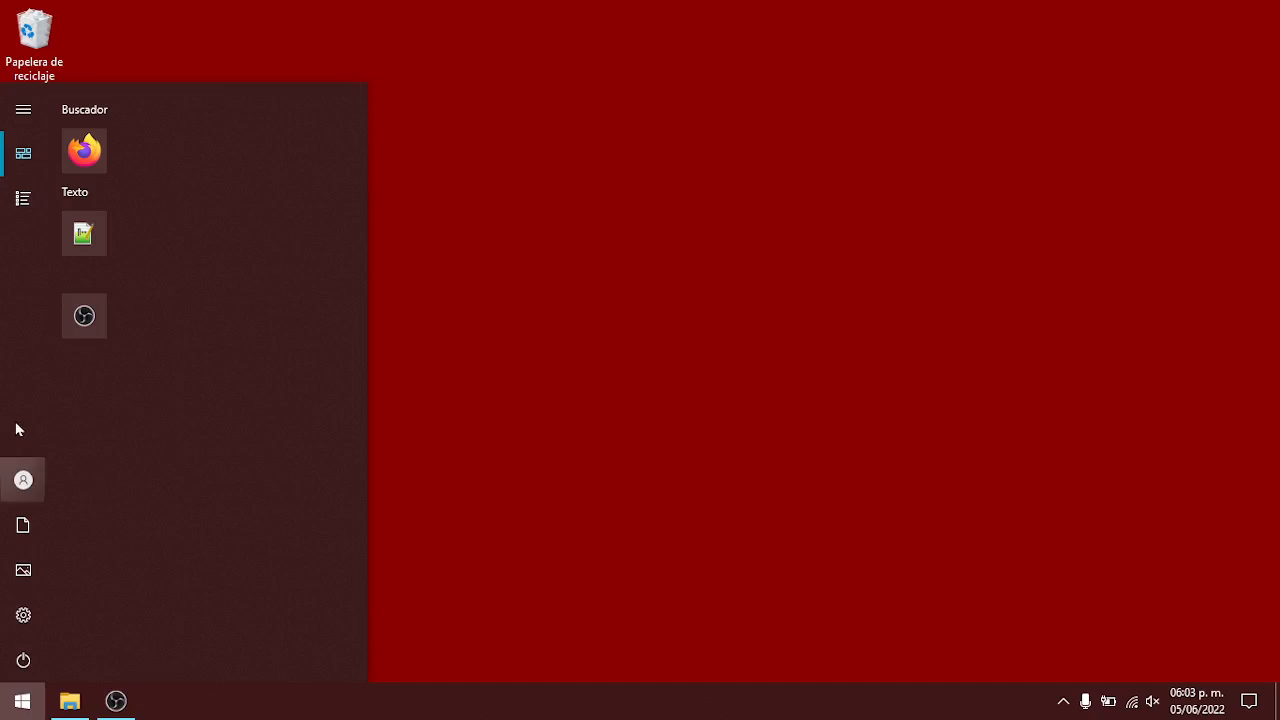
{"action": "left_click", "coordinate": [24, 200]}
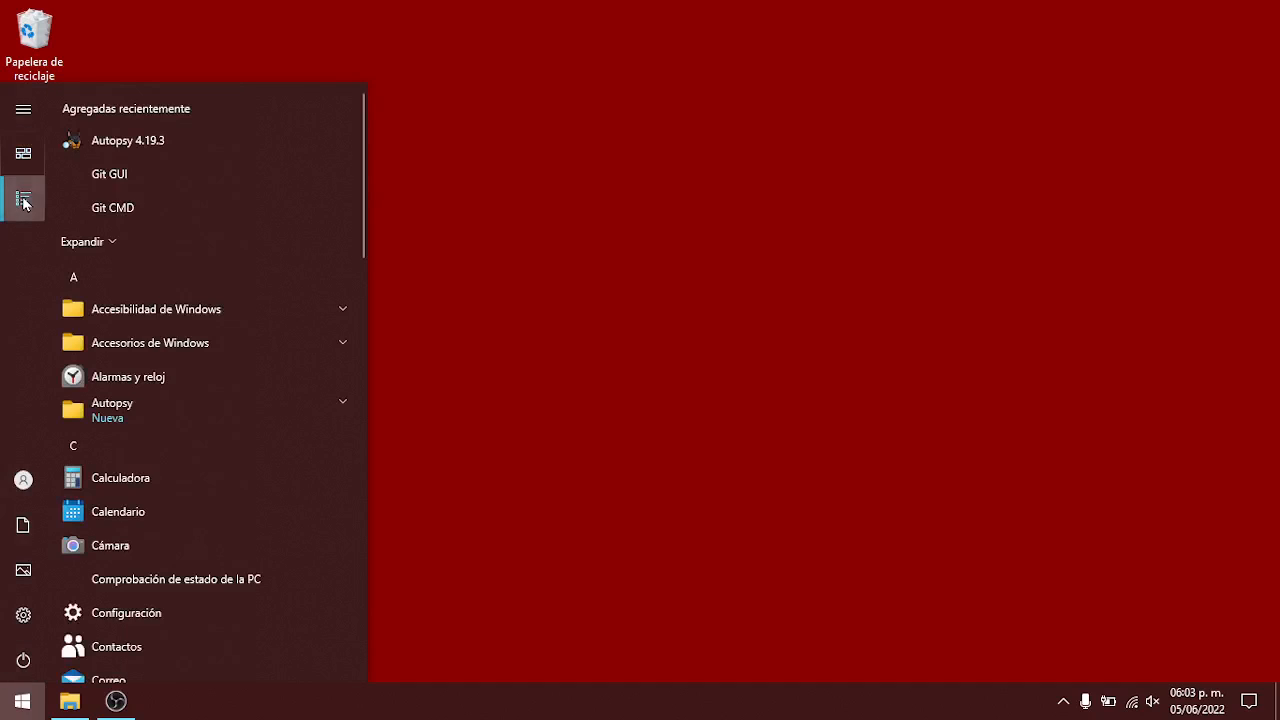
{"action": "left_click", "coordinate": [136, 145]}
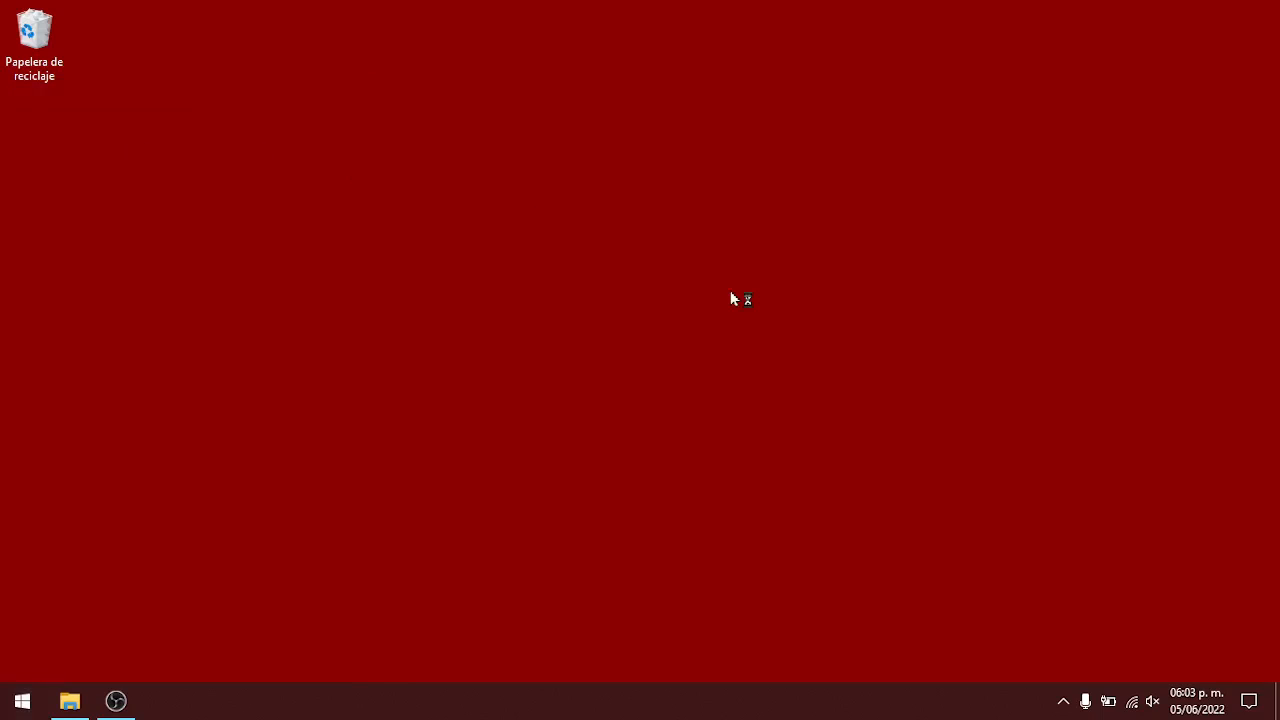
- Open the USB drive (D:) in File Explorer and check the files it contains
{"action": "left_click", "coordinate": [70, 702]}
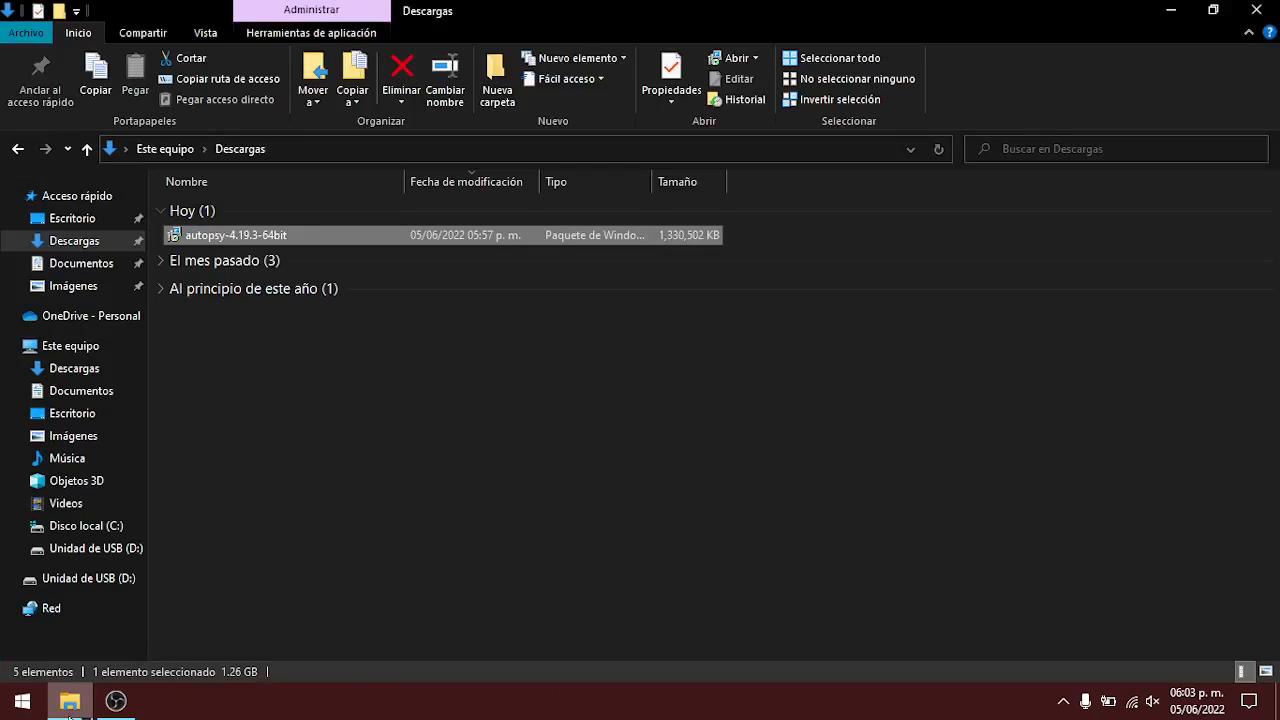
{"action": "left_click", "coordinate": [100, 549]}
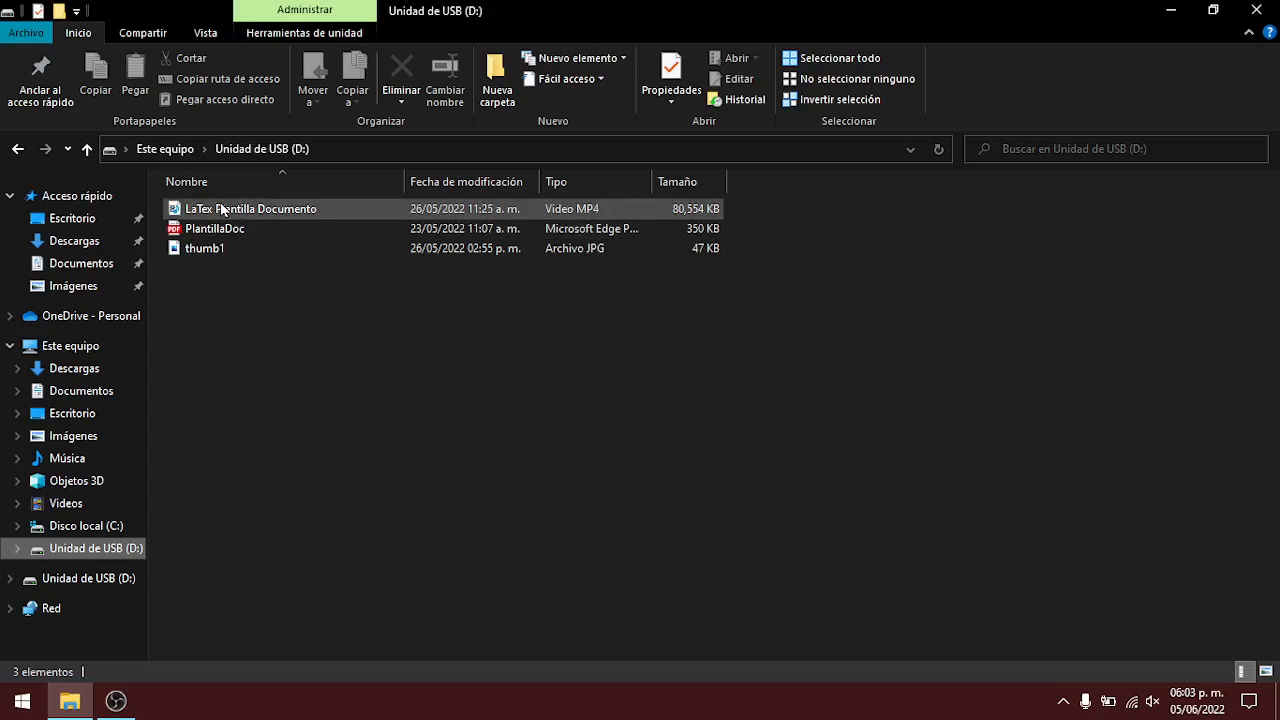
{"action": "mouse_move", "coordinate": [222, 212]}
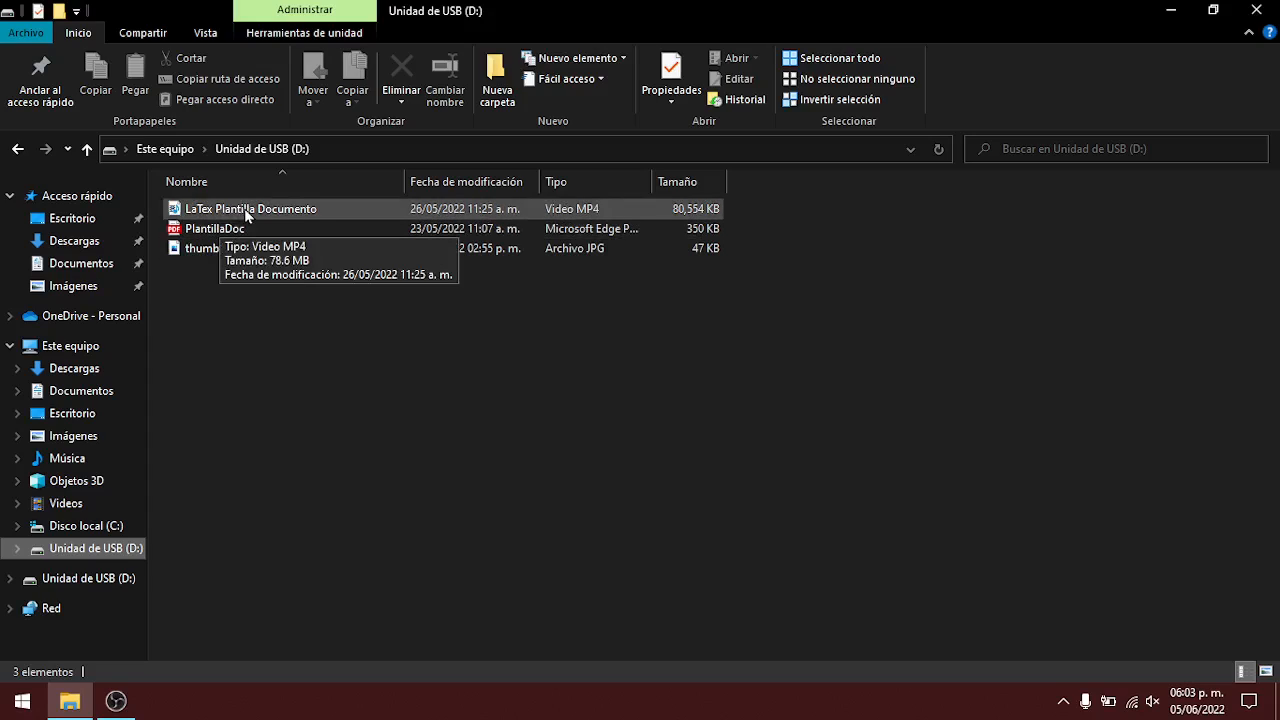
{"action": "mouse_move", "coordinate": [210, 253]}
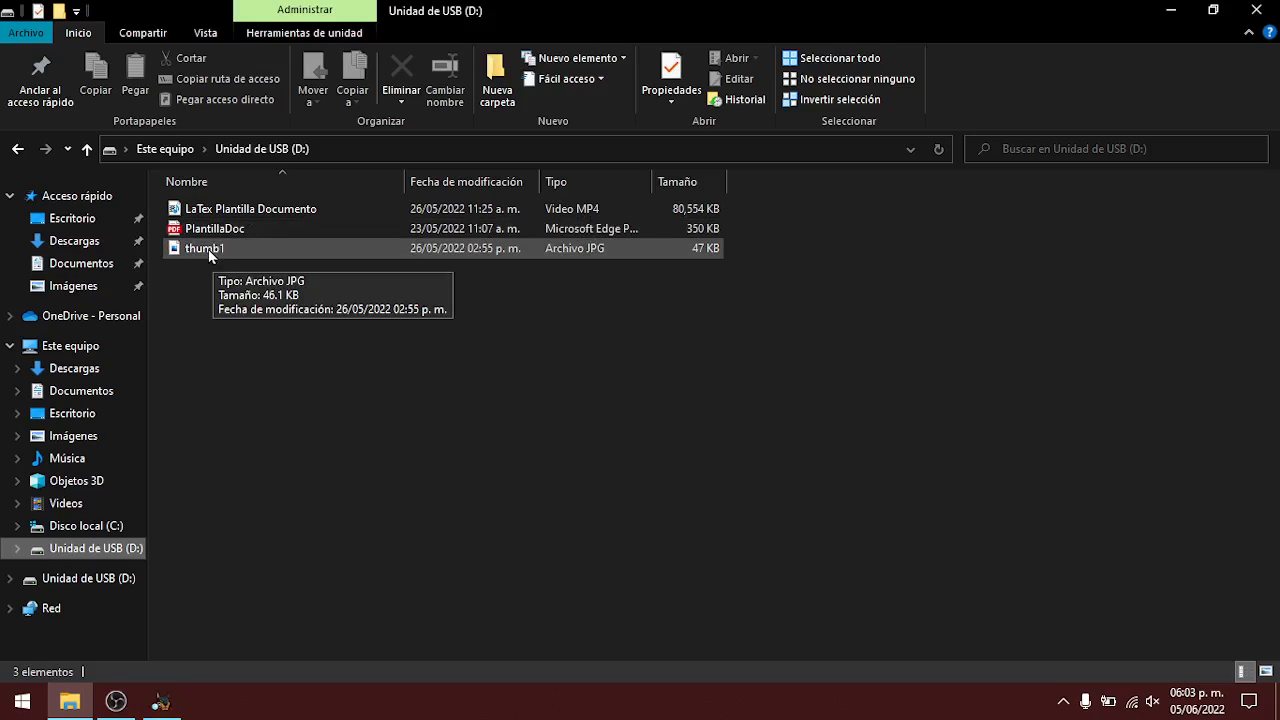
- Permanently delete all files on the USB drive (D:) and minimize the File Explorer window
{"action": "left_click", "coordinate": [197, 303]}
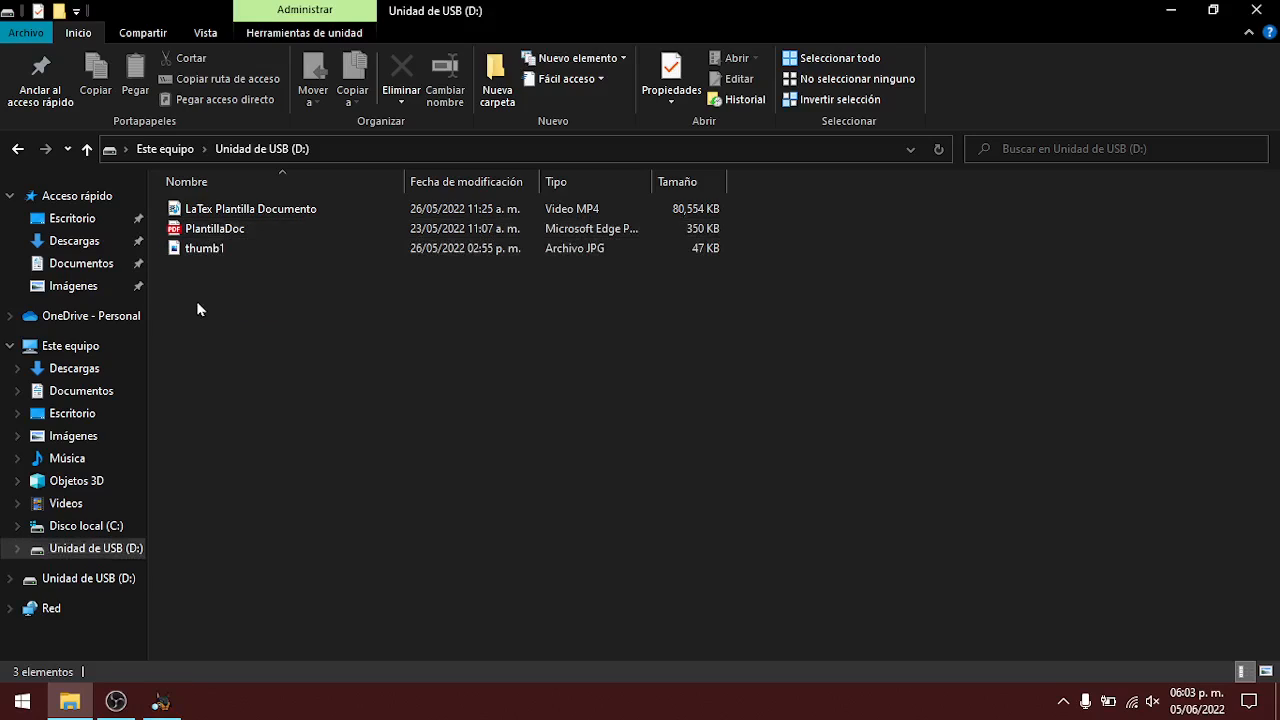
{"action": "key", "text": "Down"}
{"action": "key", "text": "shift+Up"}
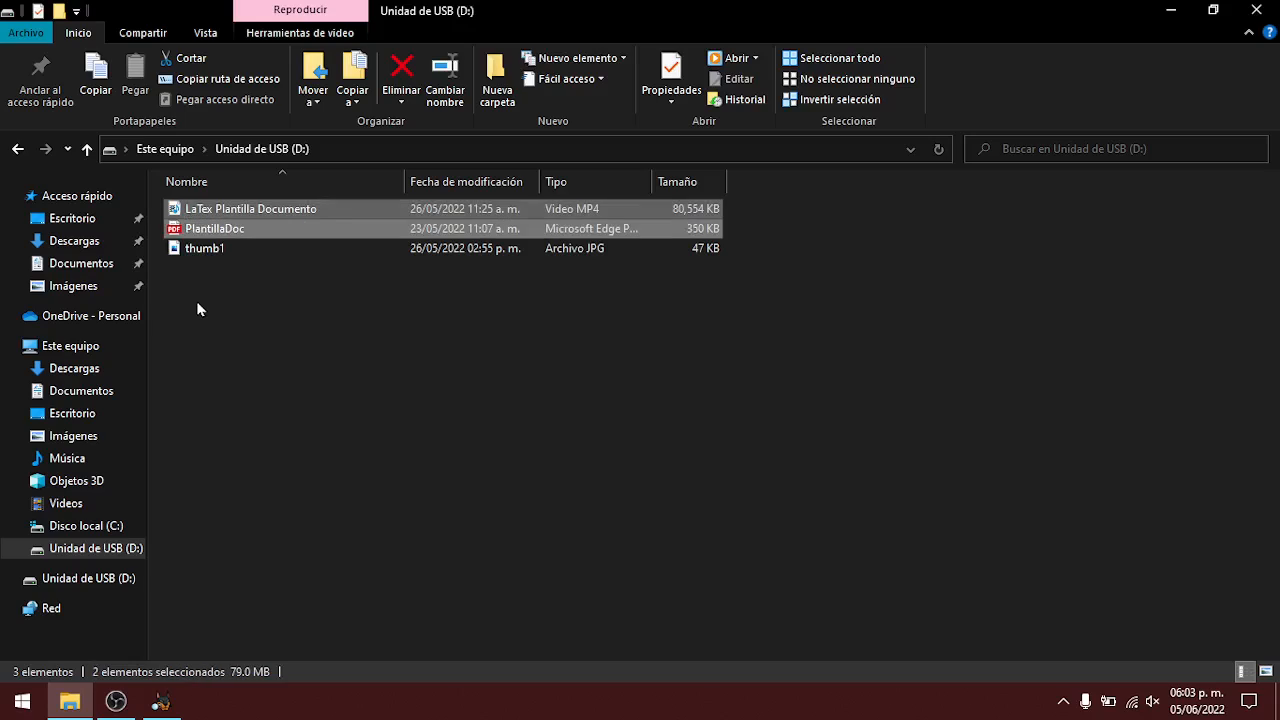
{"action": "key", "text": "ctrl+a"}
{"action": "key", "text": "shift+Delete"}
{"action": "key", "text": "Return"}
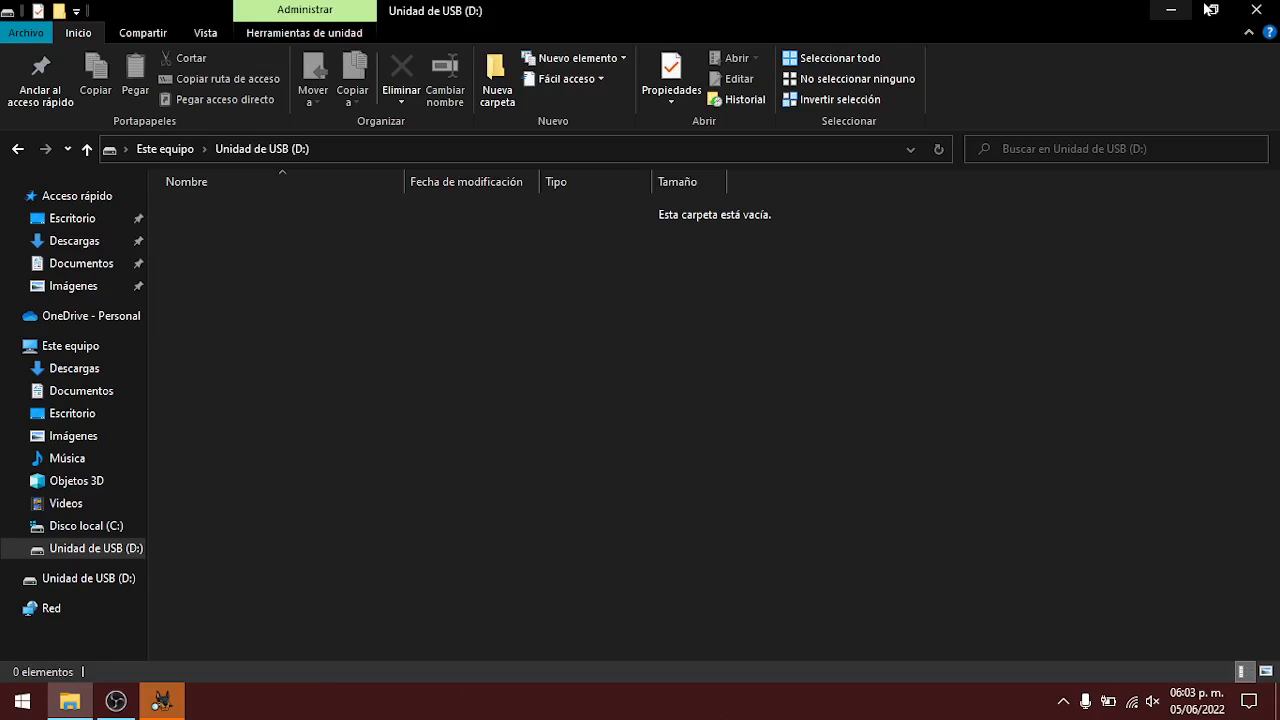
{"action": "left_click", "coordinate": [1171, 10]}
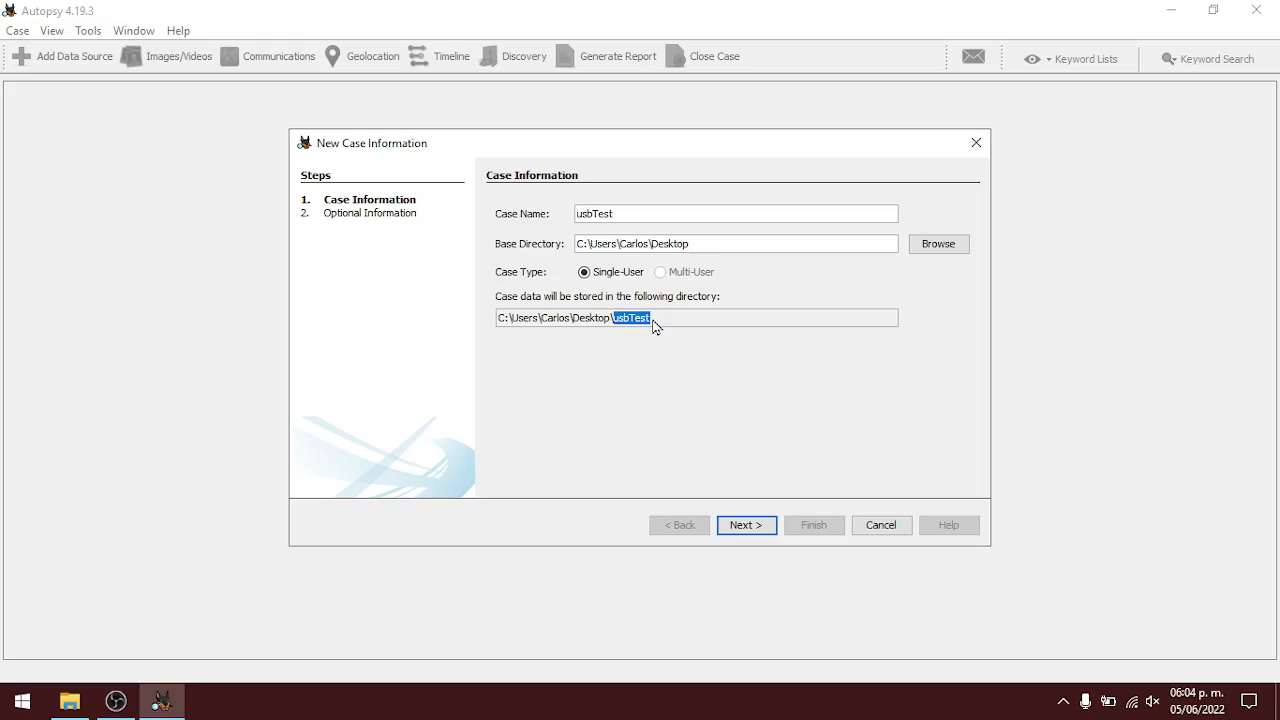
- In Autopsy, create the single-user case usbTest with the Desktop as its base directory
{"action": "left_click", "coordinate": [744, 526]}
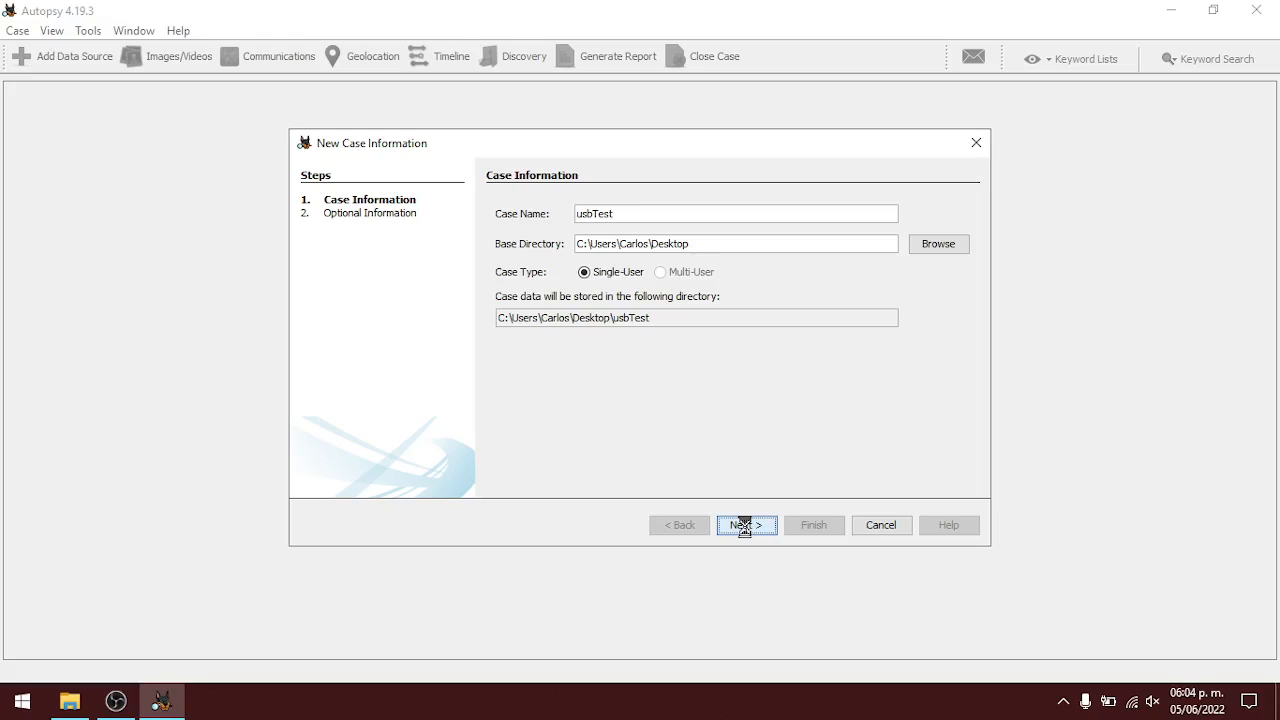
{"action": "left_click", "coordinate": [812, 531]}
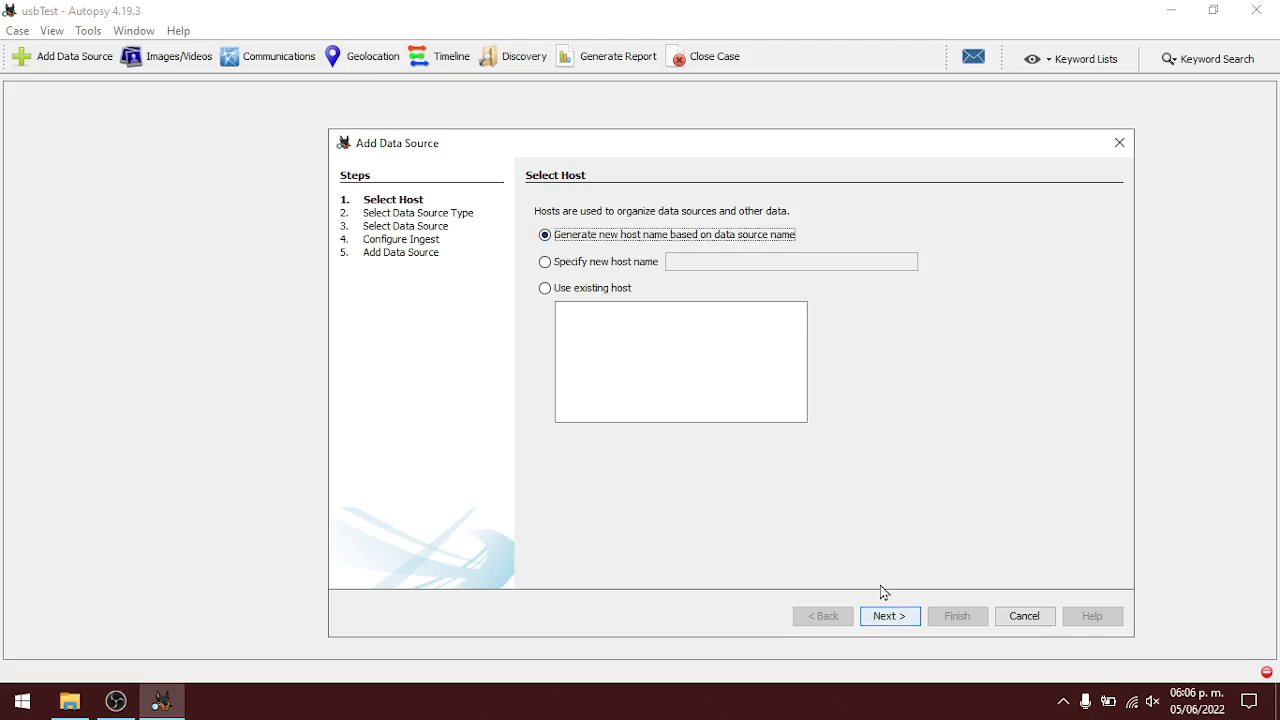
- Keep the host name generated from the data source name and choose Local Disk as the data source type
{"action": "left_click", "coordinate": [889, 616]}
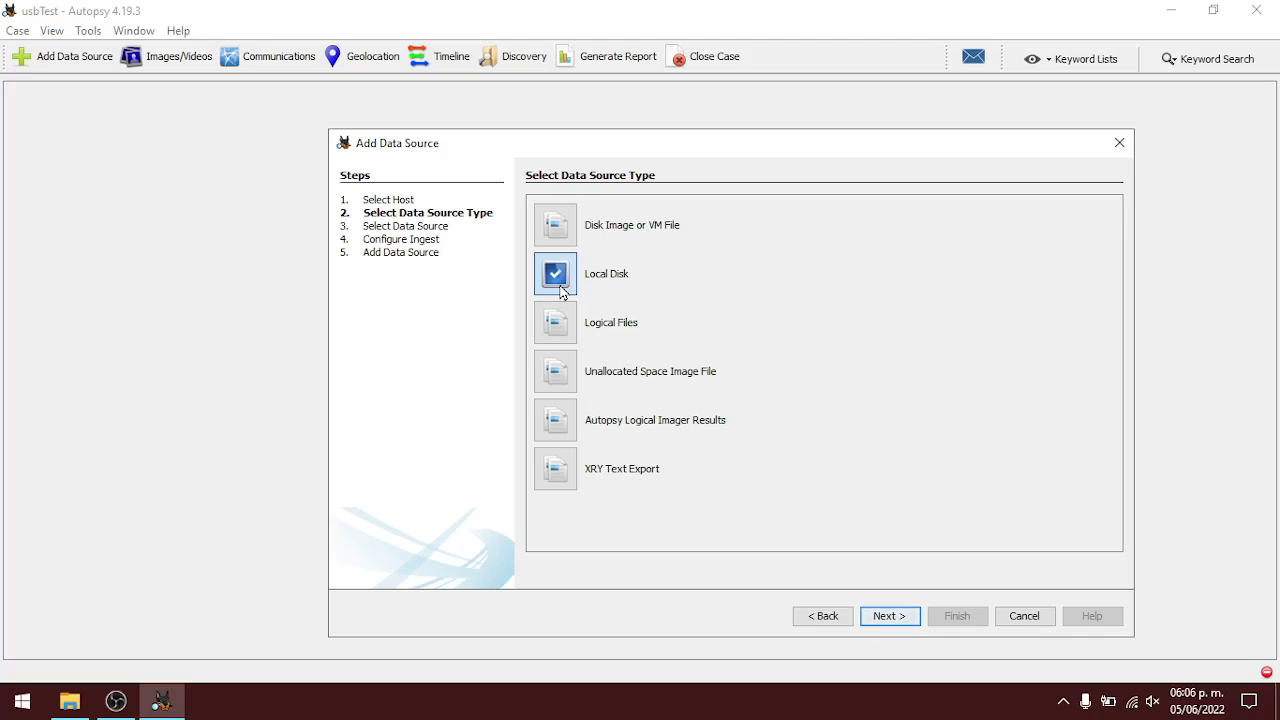
{"action": "left_click", "coordinate": [553, 227]}
{"action": "left_click", "coordinate": [556, 282]}
{"action": "left_click", "coordinate": [889, 617]}
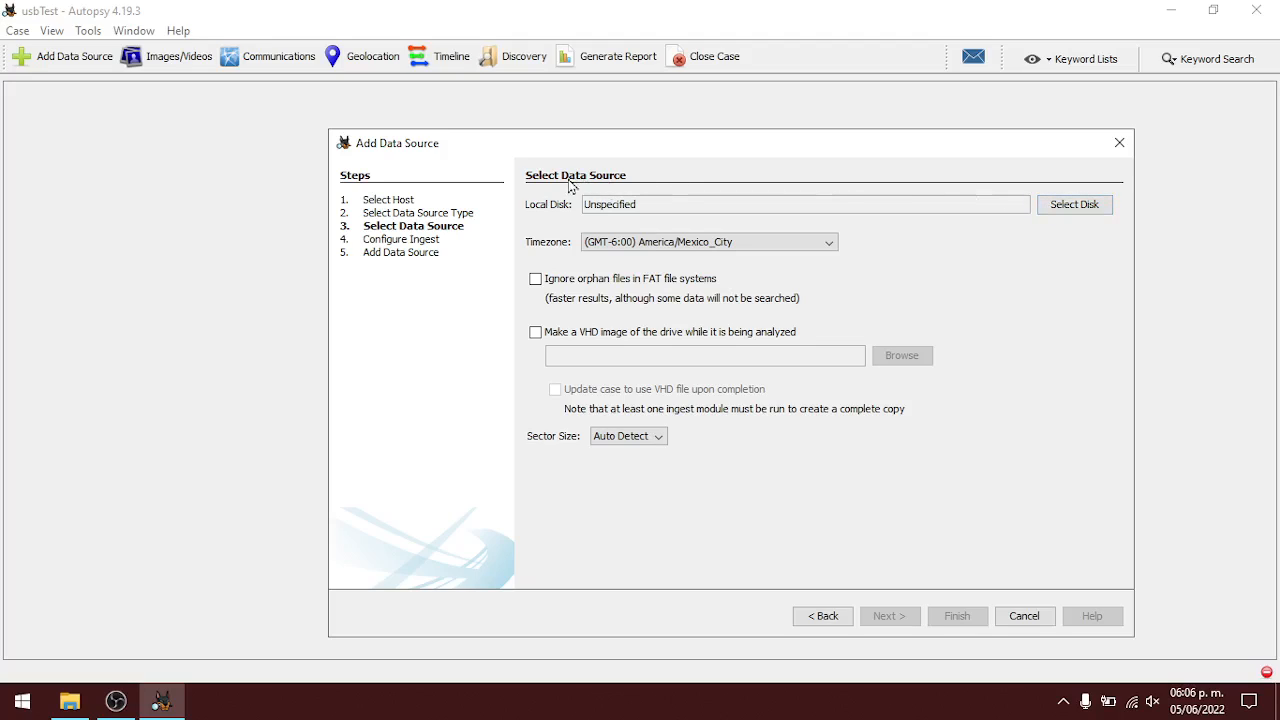
- Select the USB drive (D:) as the local disk and continue with the default time zone and sector size
{"action": "left_click", "coordinate": [1053, 213]}
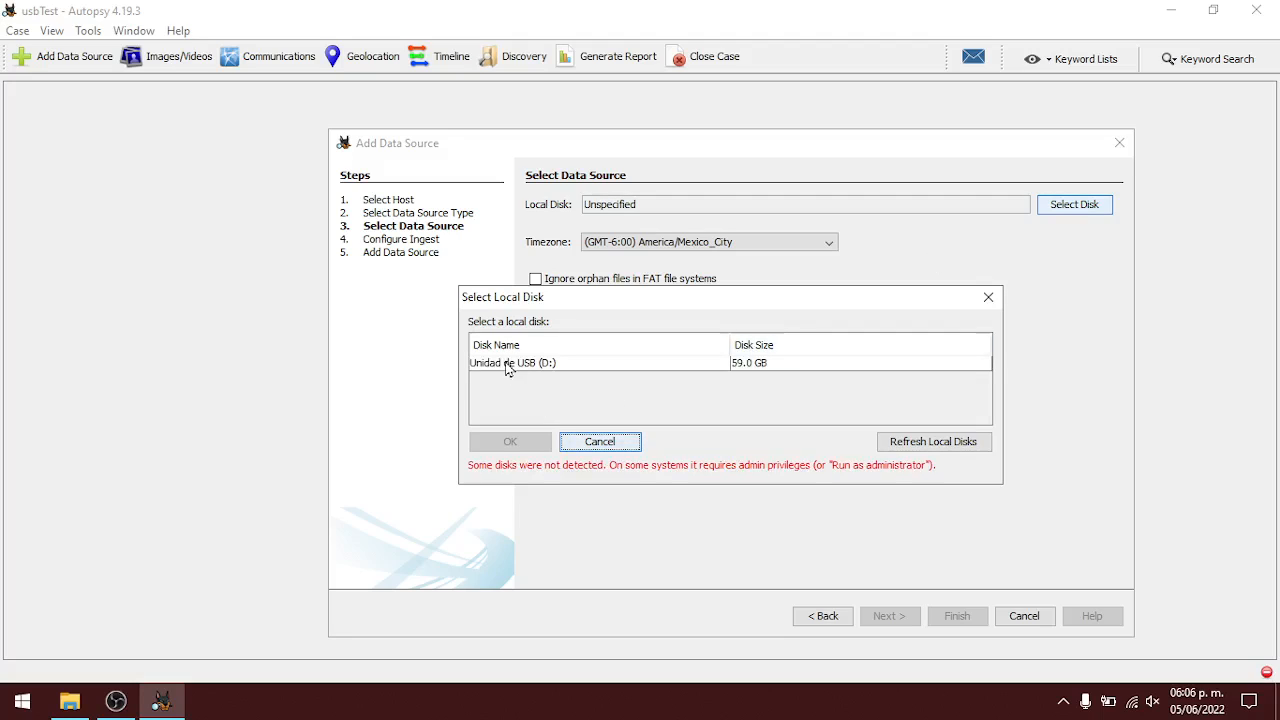
{"action": "left_click", "coordinate": [510, 365]}
{"action": "left_click", "coordinate": [510, 441]}
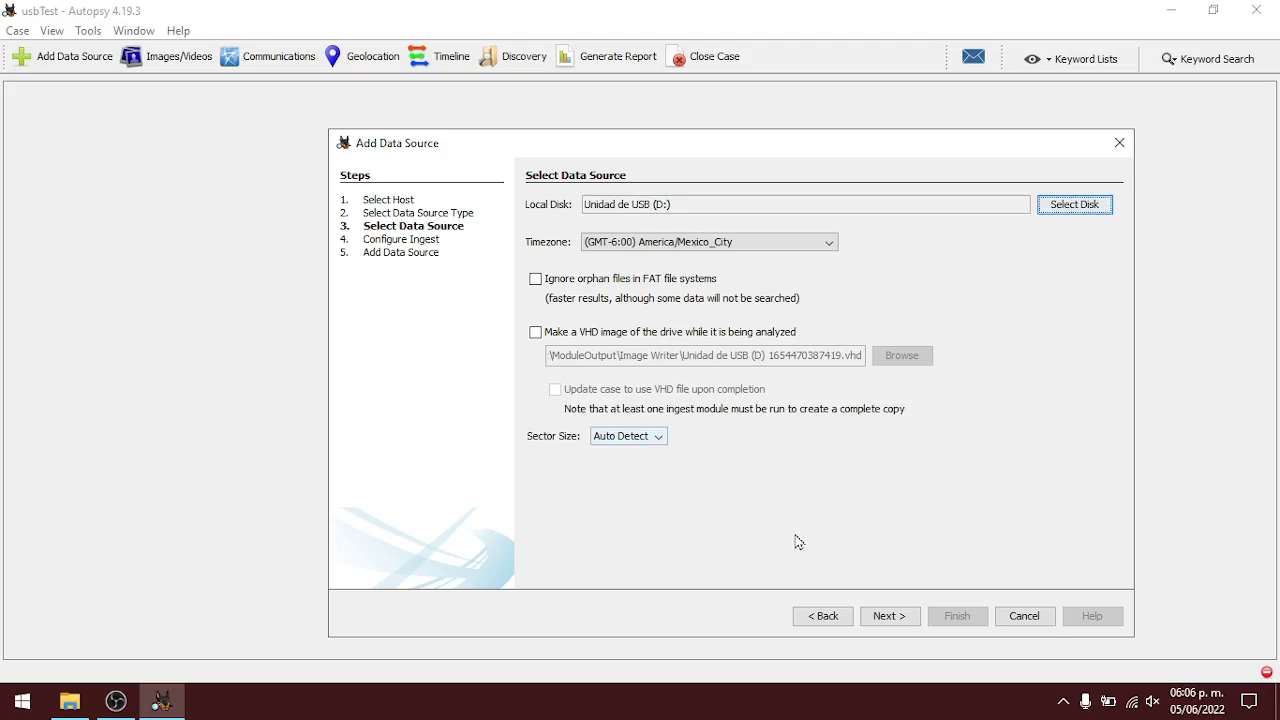
{"action": "left_click", "coordinate": [906, 619]}
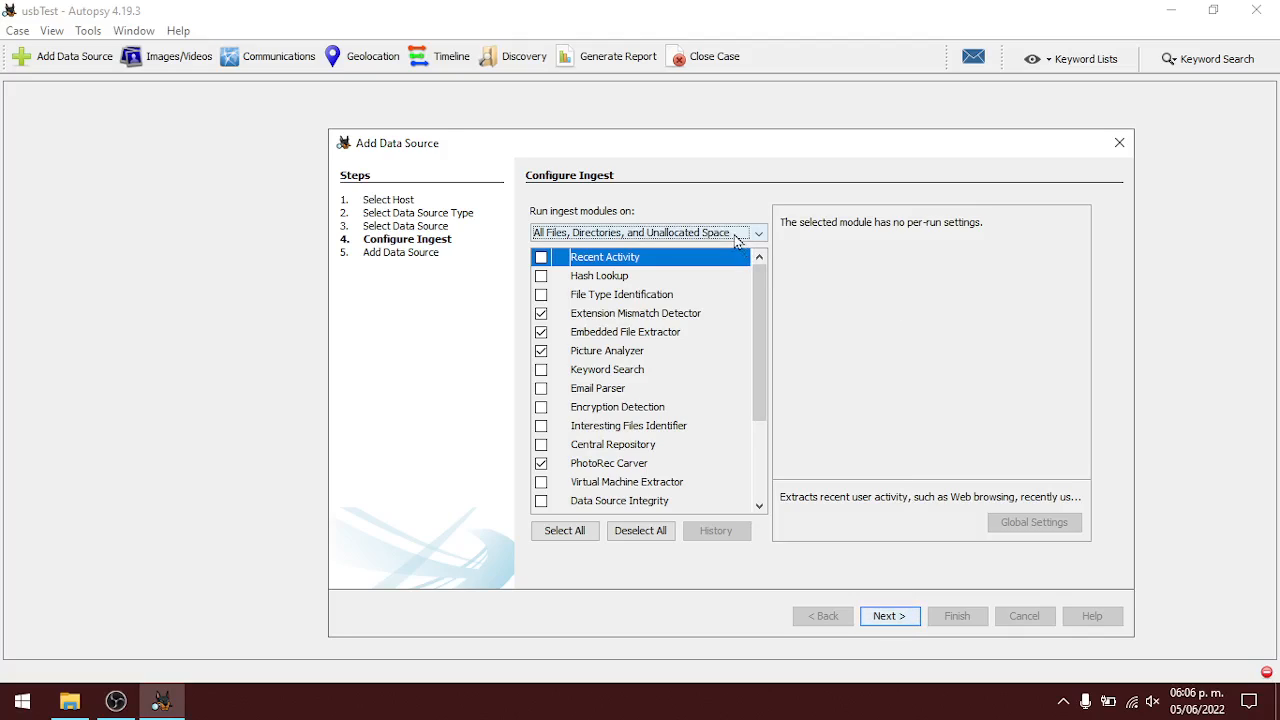
- Run ingest on All Files, Directories, and Unallocated Space, and enable Recent Activity, Hash Lookup and File Type Identification
{"action": "left_click", "coordinate": [737, 239]}
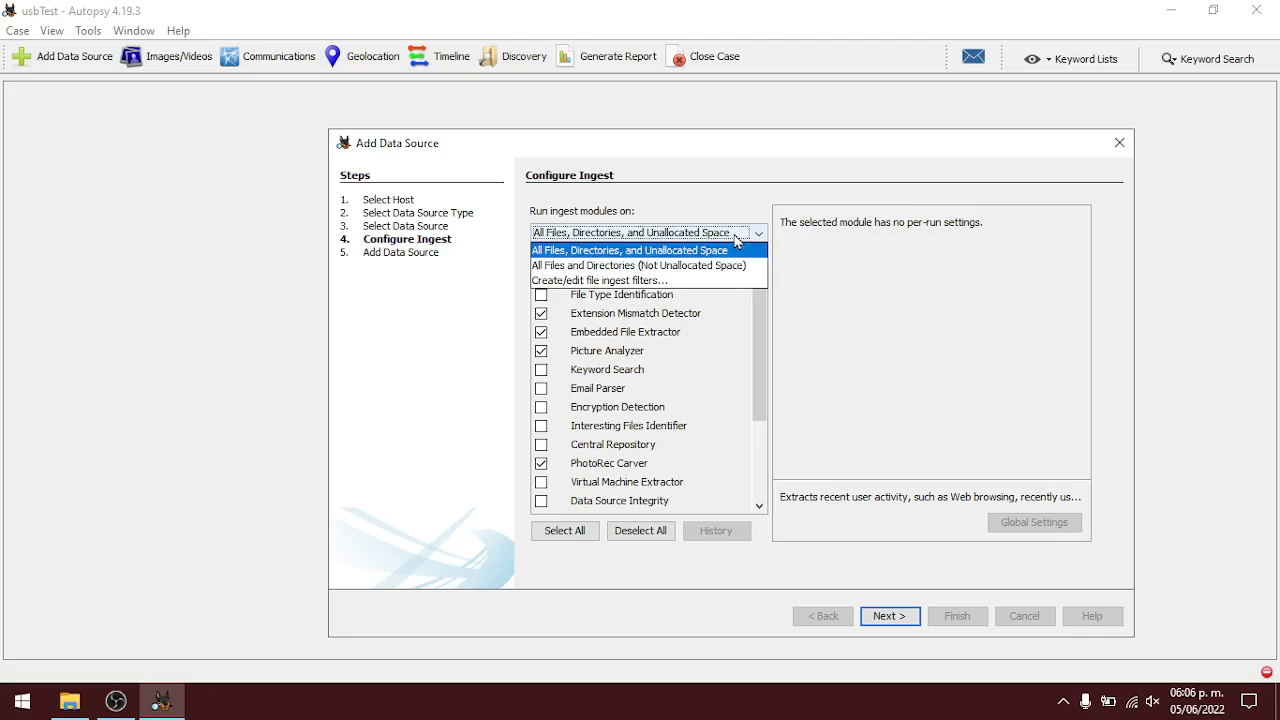
{"action": "left_click", "coordinate": [709, 251]}
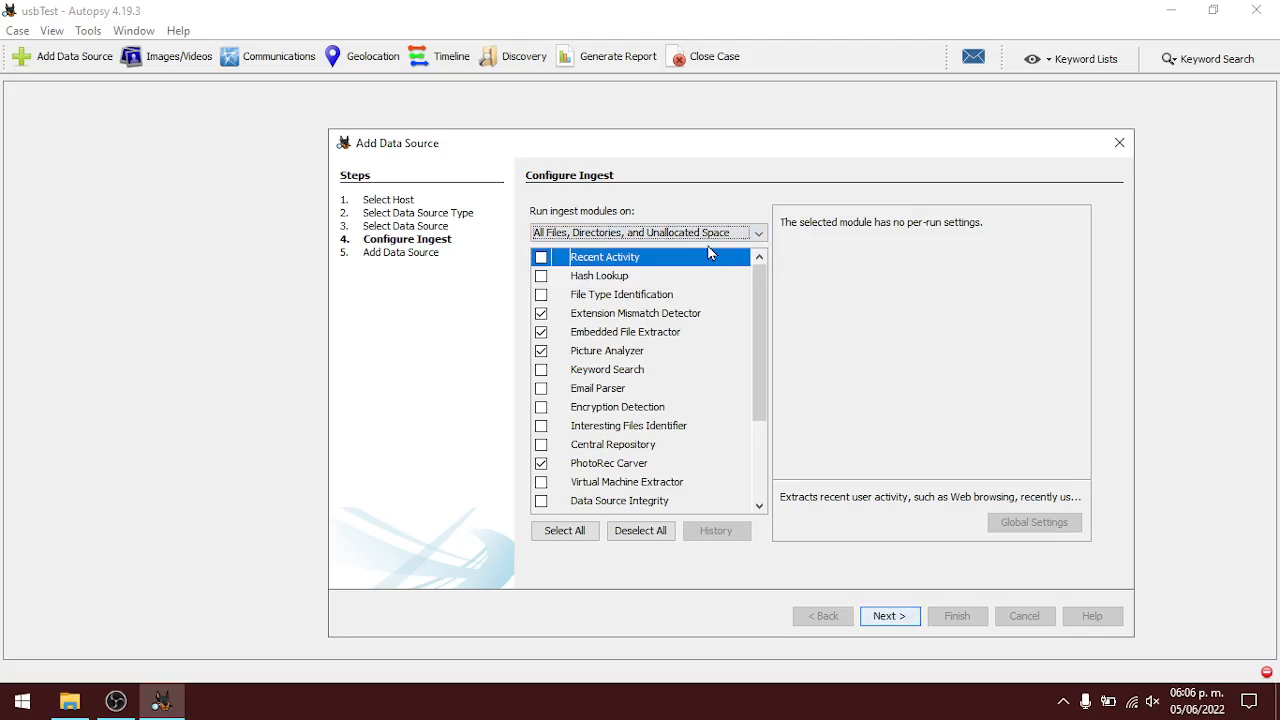
{"action": "left_click", "coordinate": [540, 259]}
{"action": "left_click", "coordinate": [541, 277]}
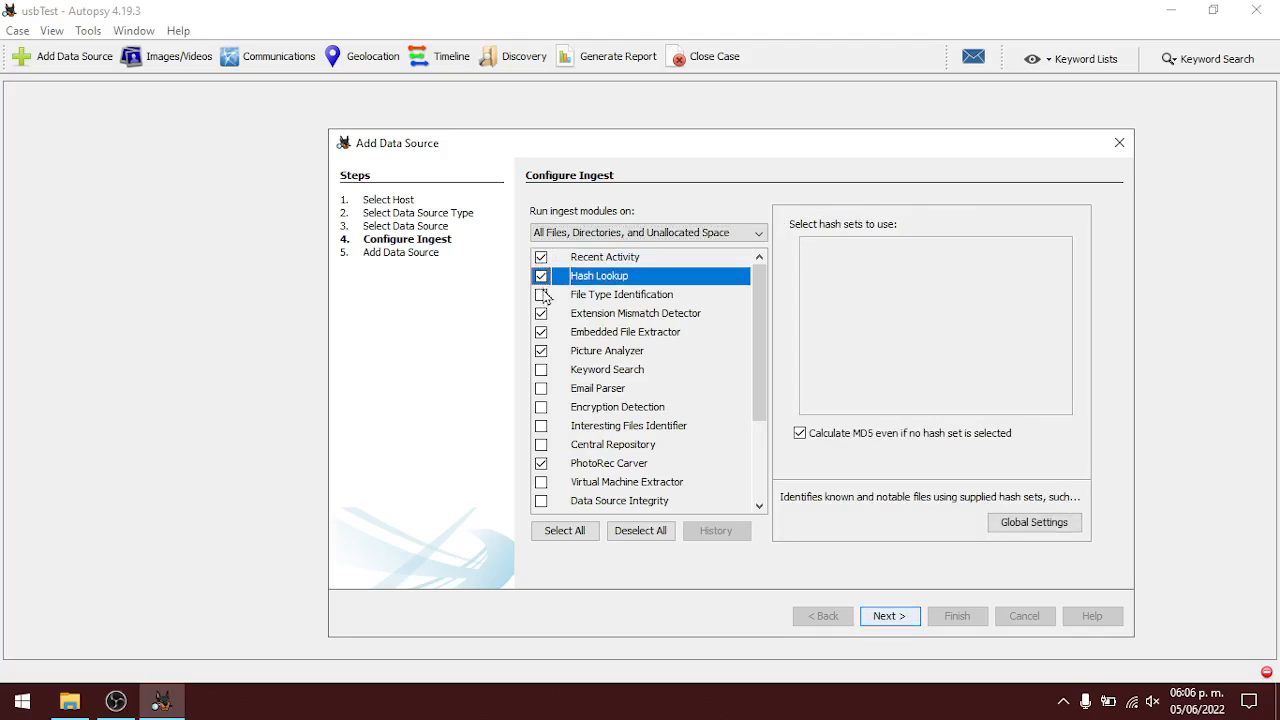
{"action": "left_click", "coordinate": [541, 295]}
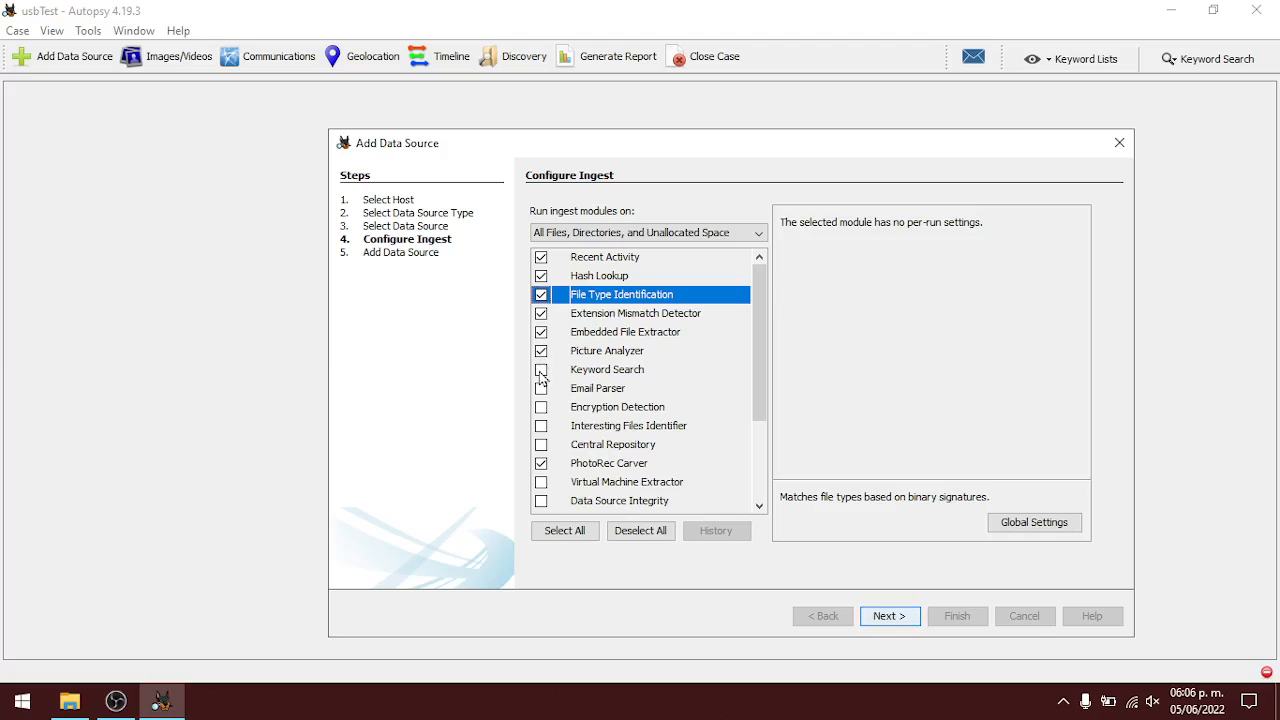
- Enable the Encryption Detection and Interesting Files Identifier modules, leaving Keyword Search, Email Parser and Central Repository off
{"action": "left_click", "coordinate": [578, 372]}
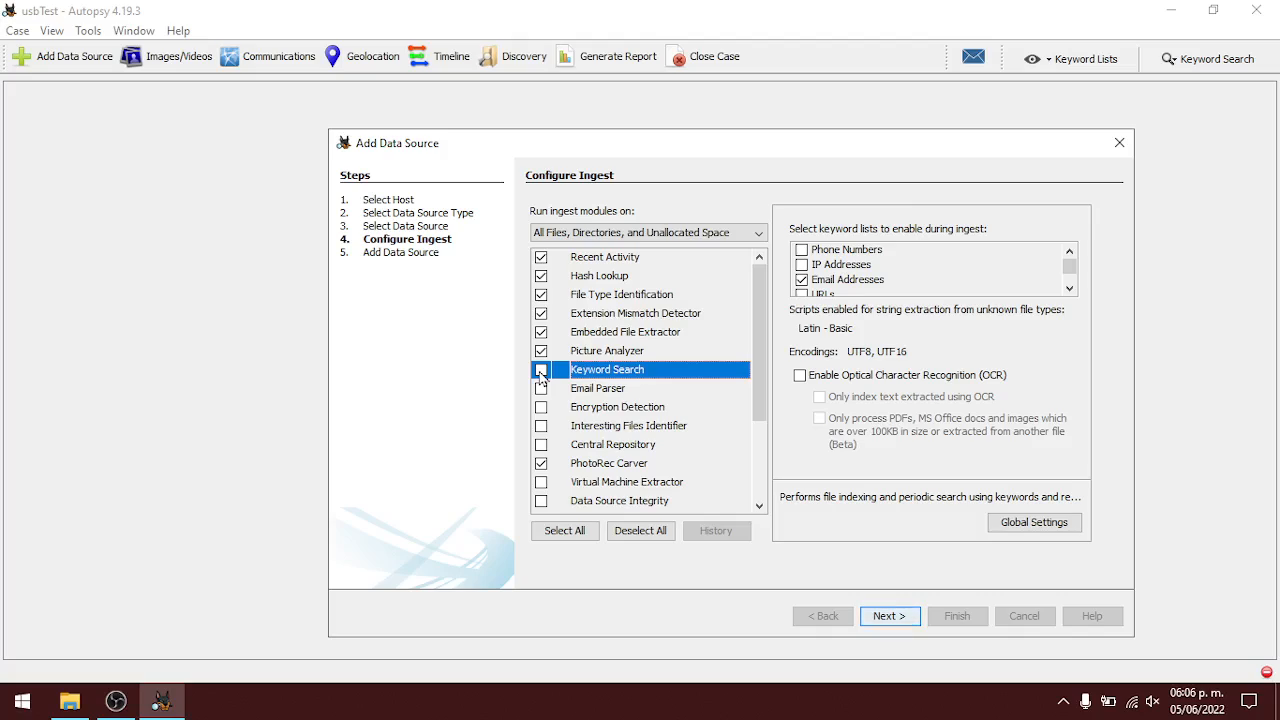
{"action": "left_click", "coordinate": [581, 393]}
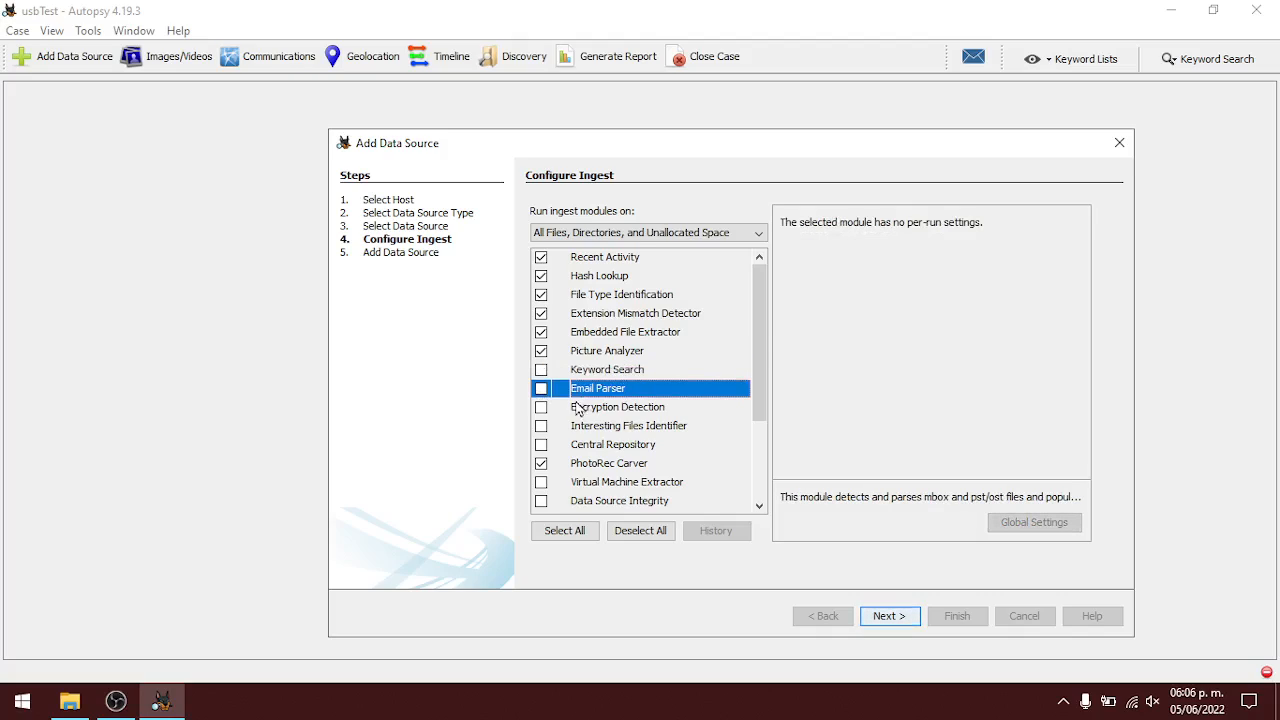
{"action": "left_click", "coordinate": [574, 411]}
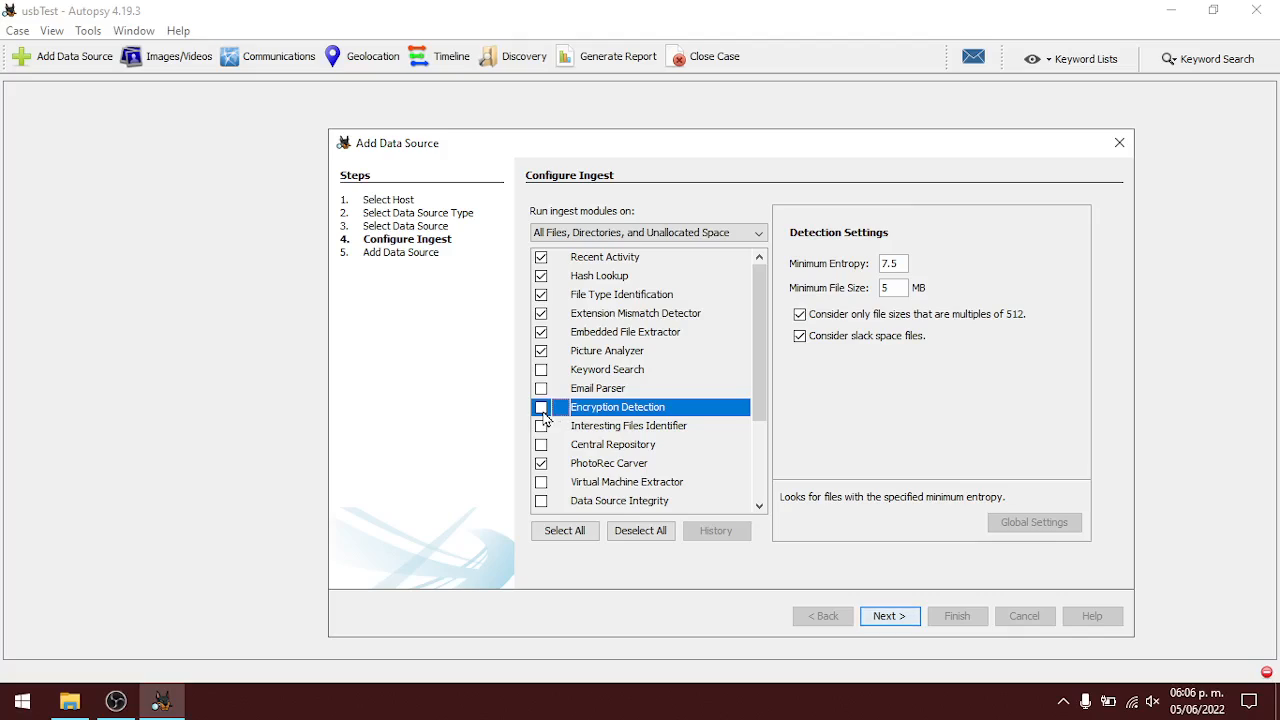
{"action": "left_click", "coordinate": [553, 430]}
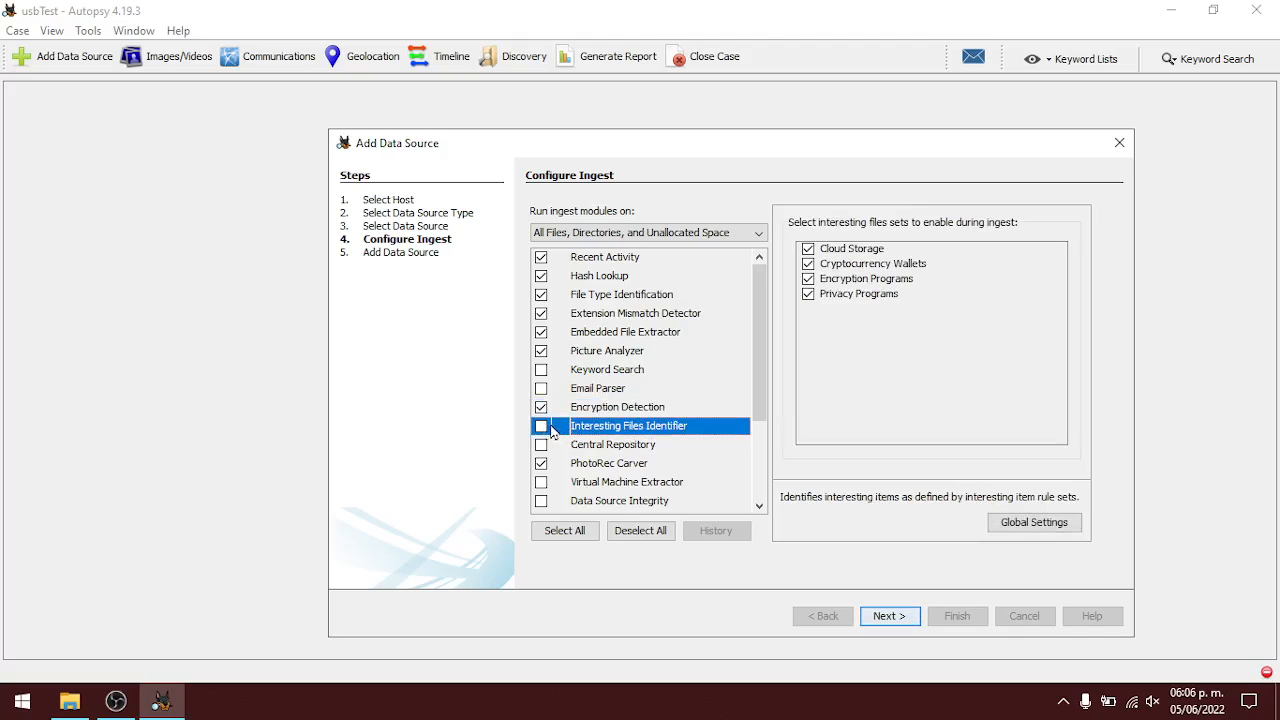
{"action": "left_click", "coordinate": [541, 429]}
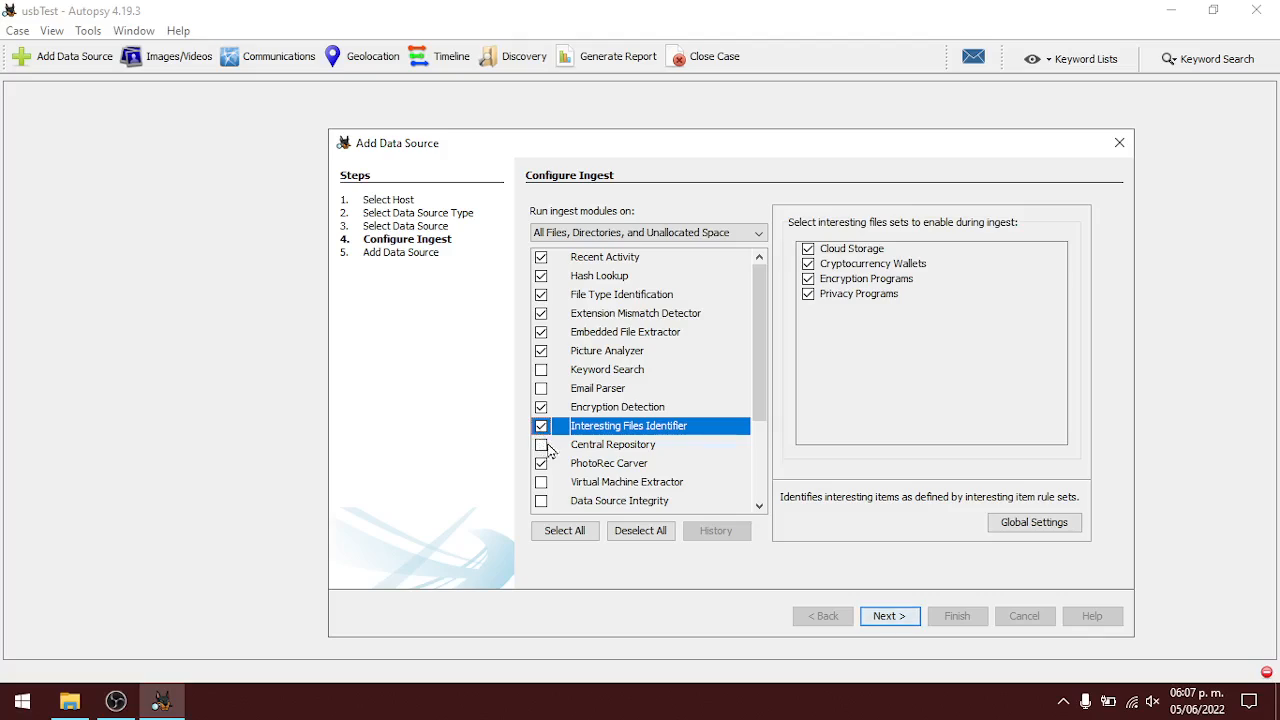
{"action": "left_click", "coordinate": [590, 450]}
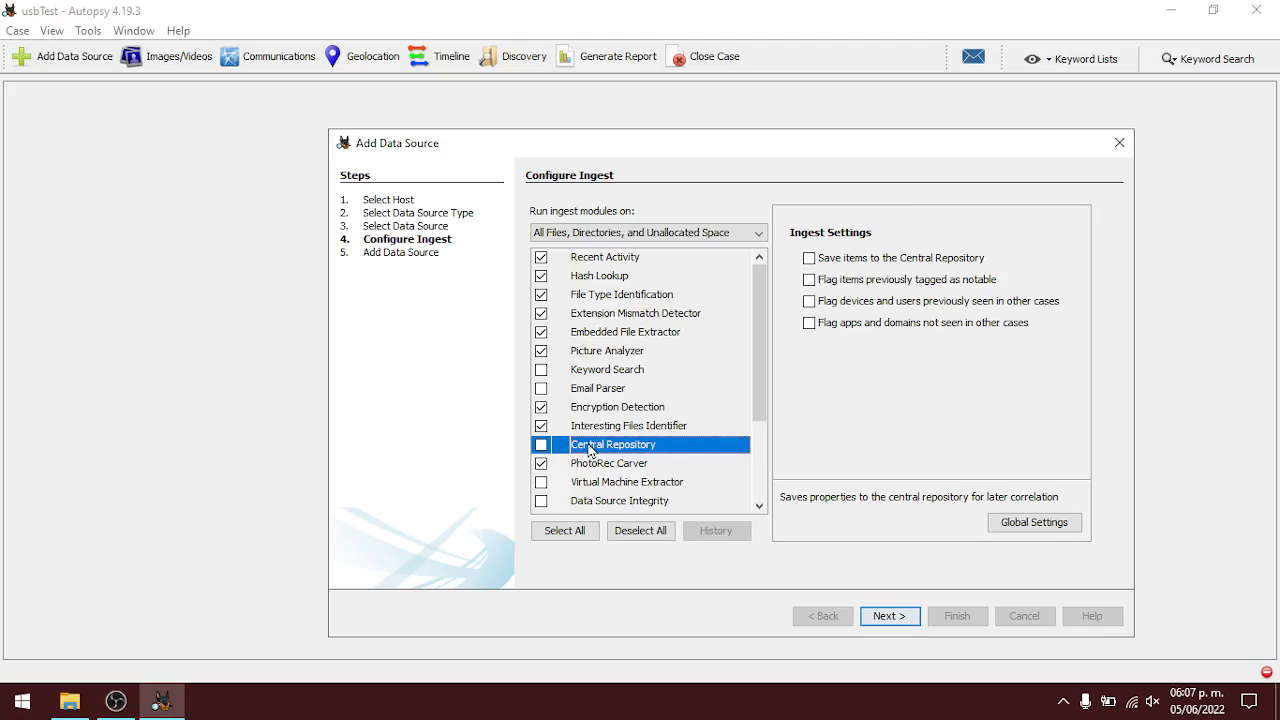
{"action": "left_click", "coordinate": [542, 450]}
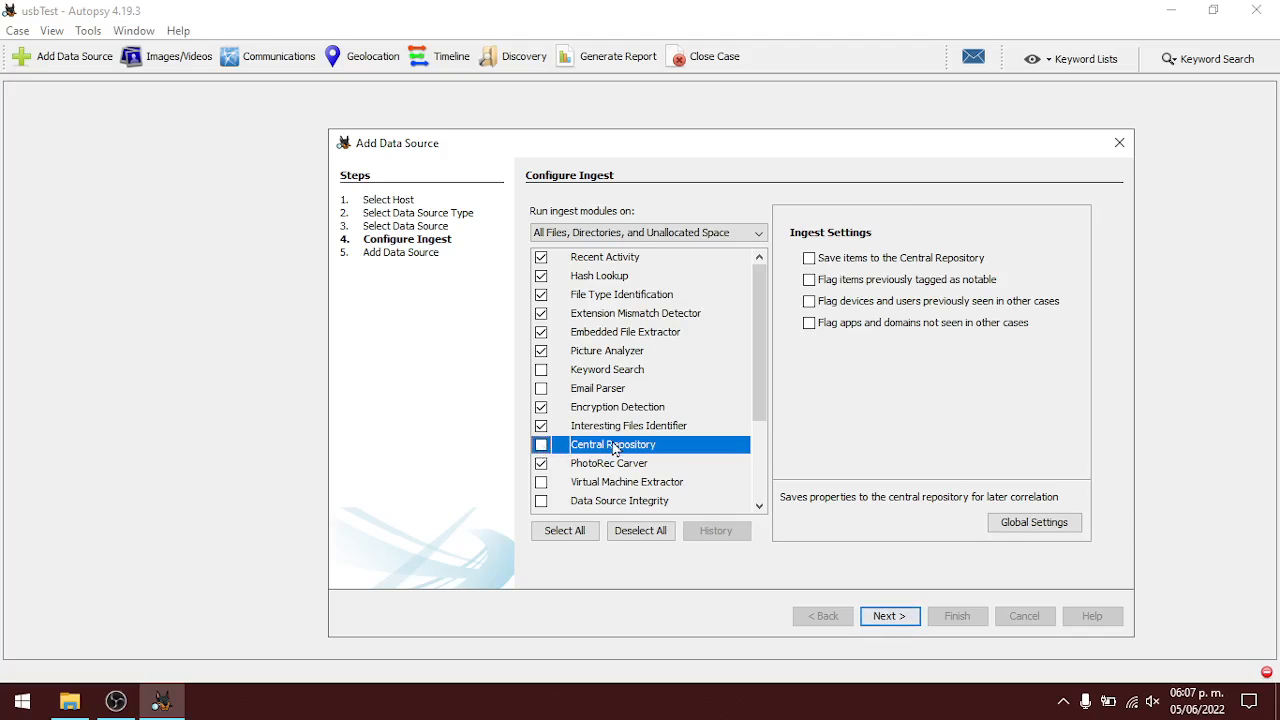
- Check the PhotoRec Carver settings and enable the Data Source Integrity, YARA Analyzer and GPX Parser modules
{"action": "left_click_drag", "start_coordinate": [757, 390], "coordinate": [758, 465]}
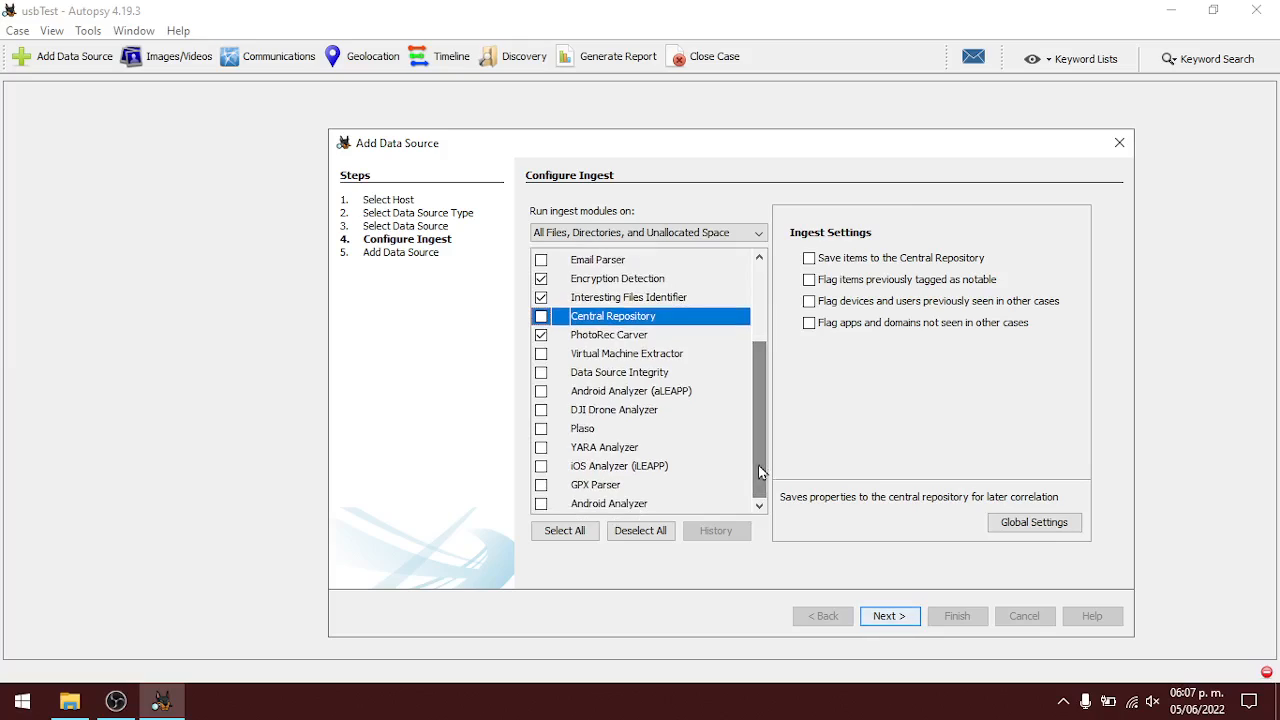
{"action": "left_click", "coordinate": [604, 336]}
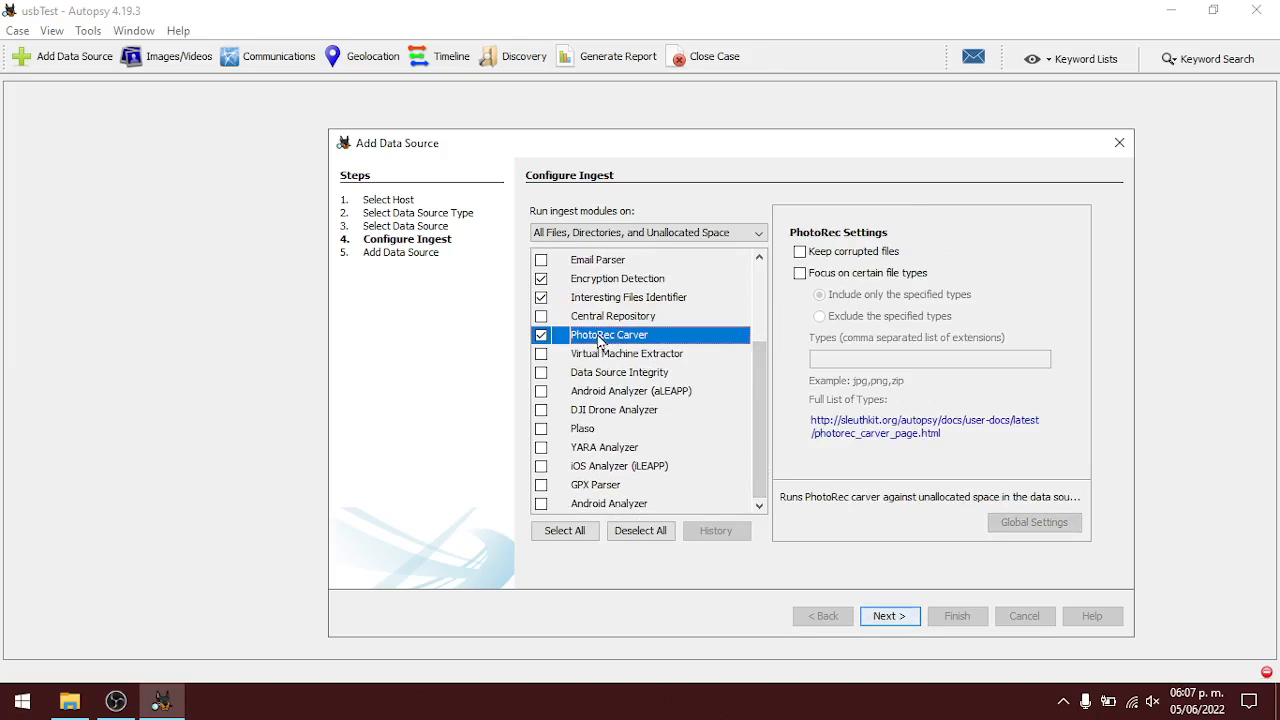
{"action": "left_click", "coordinate": [541, 373]}
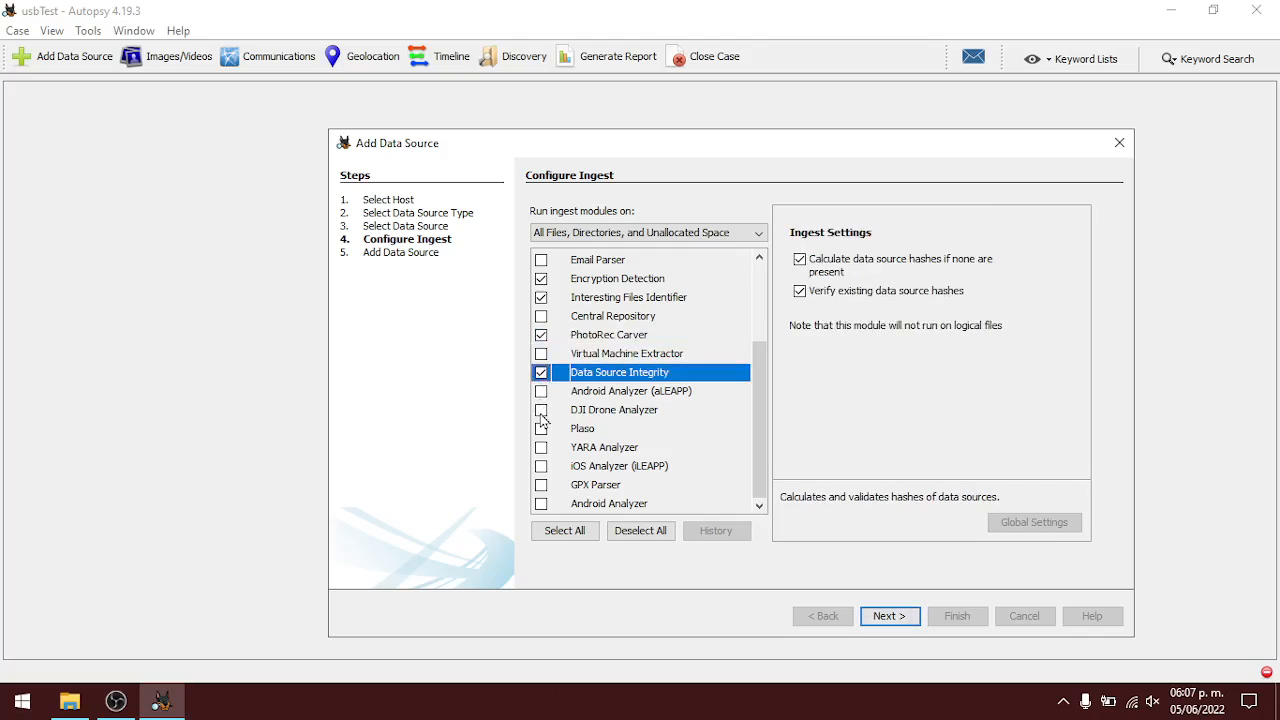
{"action": "left_click", "coordinate": [541, 448]}
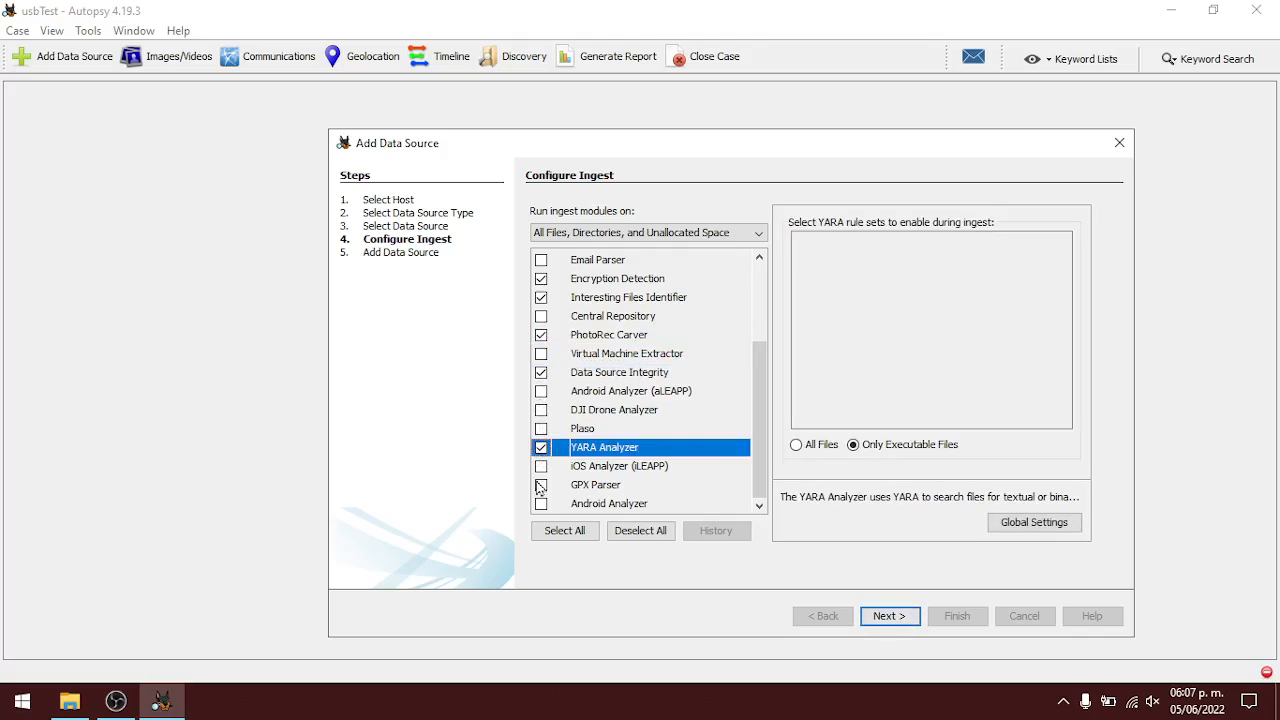
{"action": "left_click", "coordinate": [541, 486]}
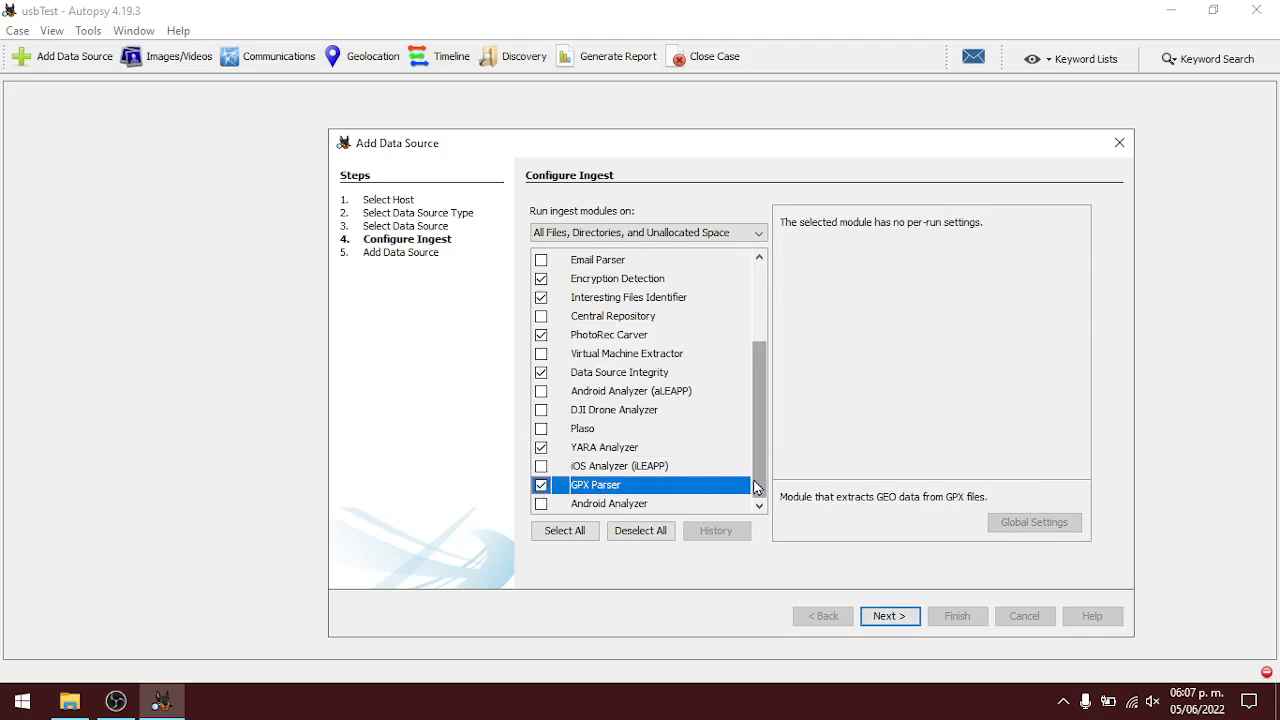
- Review the selected ingest modules, start adding and analyzing the data source, and finish the wizard
{"action": "left_click_drag", "start_coordinate": [760, 486], "coordinate": [769, 357]}
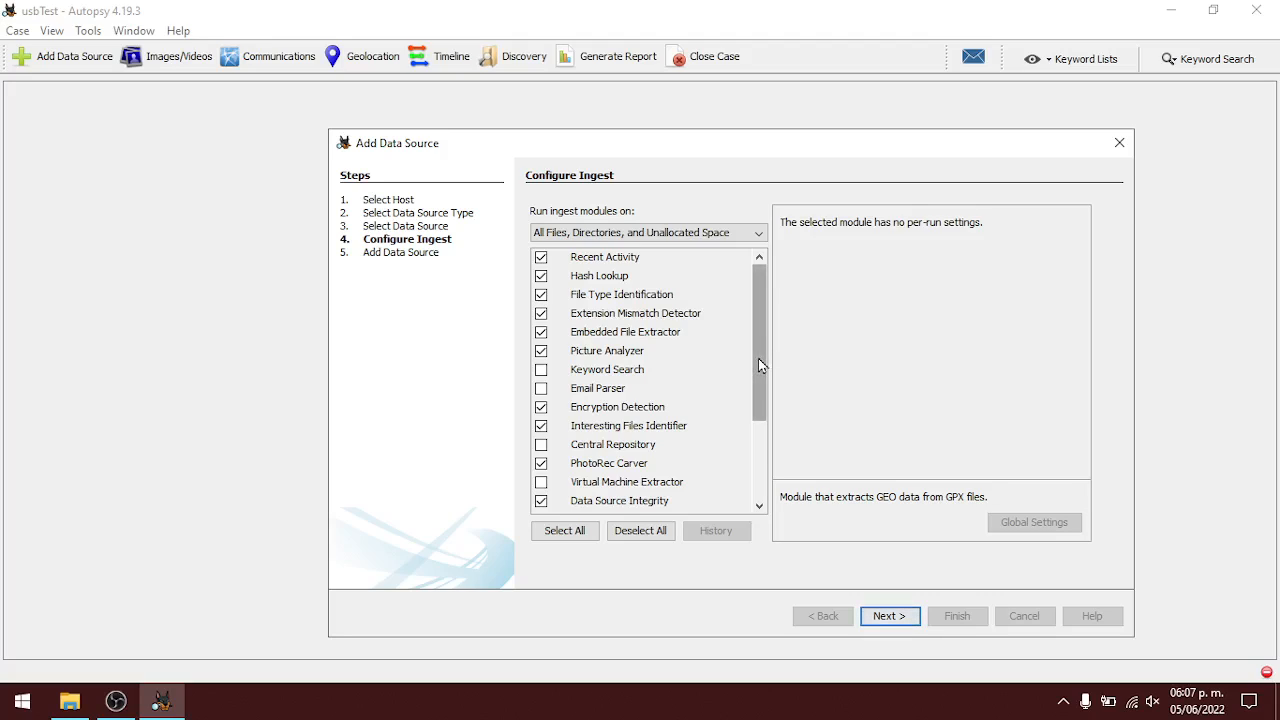
{"action": "left_click_drag", "start_coordinate": [758, 358], "coordinate": [766, 388]}
{"action": "left_click", "coordinate": [887, 616]}
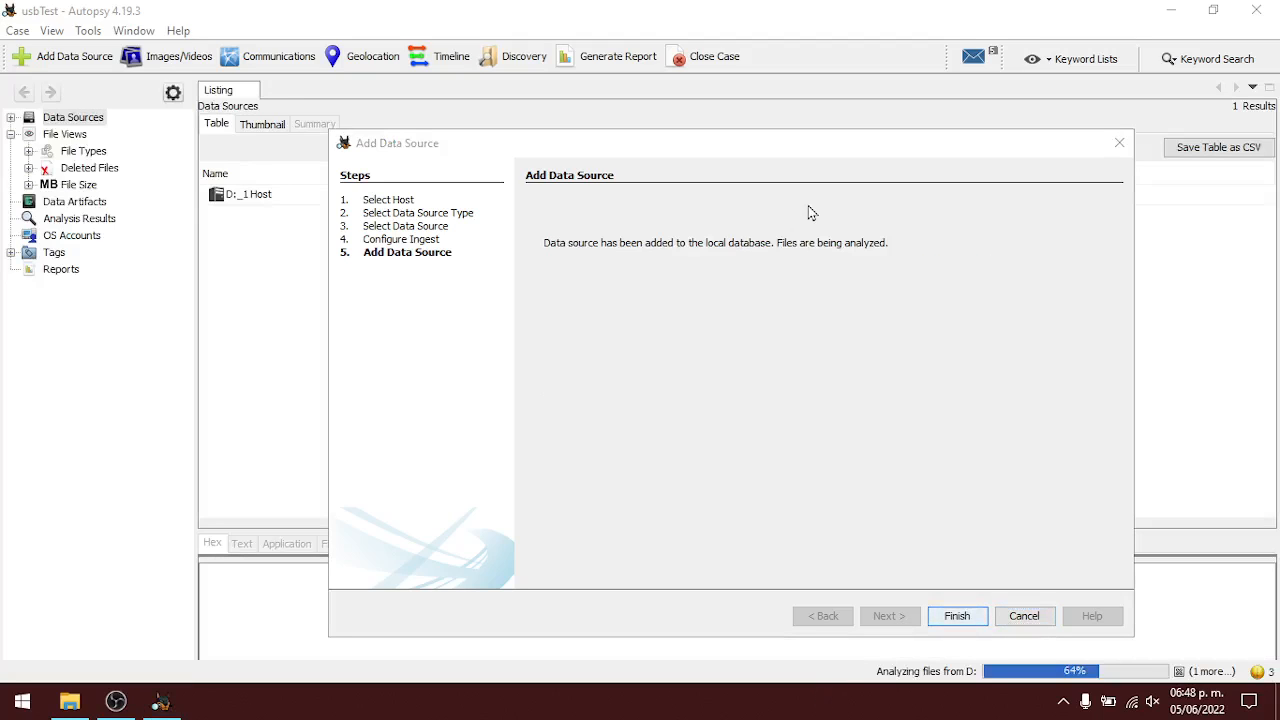
{"action": "left_click", "coordinate": [764, 163]}
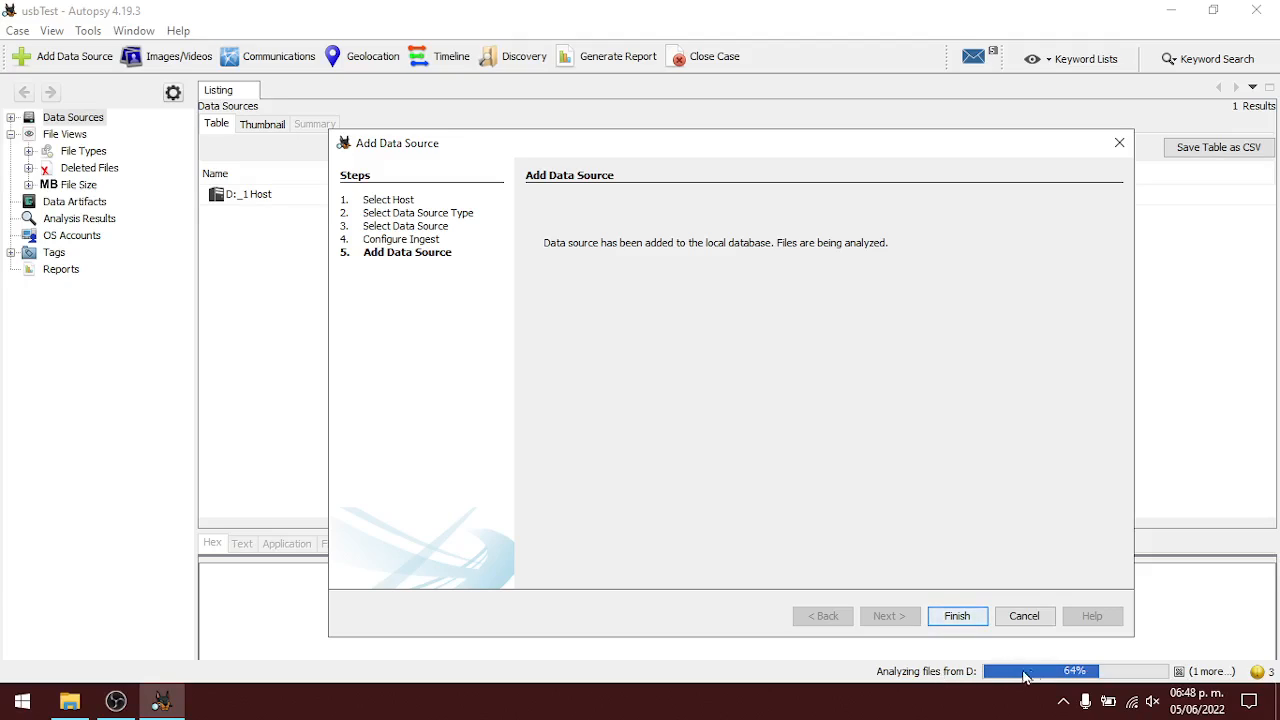
{"action": "left_click", "coordinate": [968, 618]}
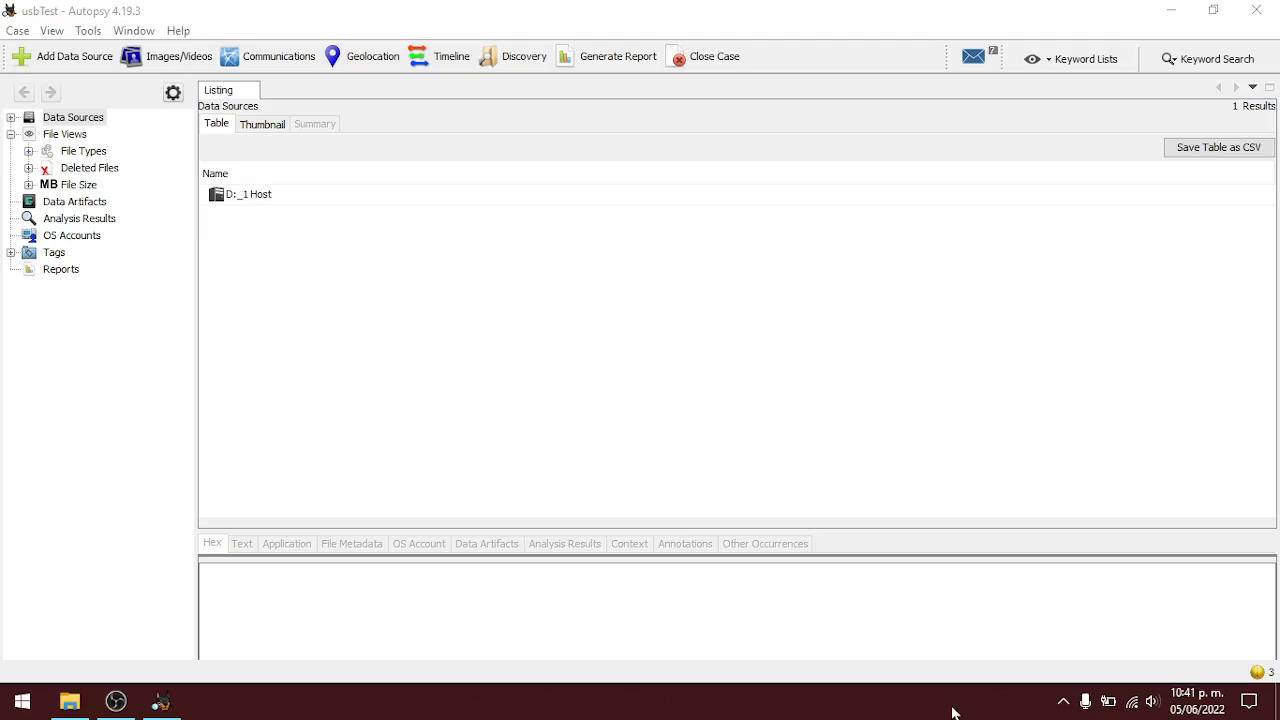
- List the deleted files of the File System category under File Views
{"action": "left_click", "coordinate": [586, 281]}
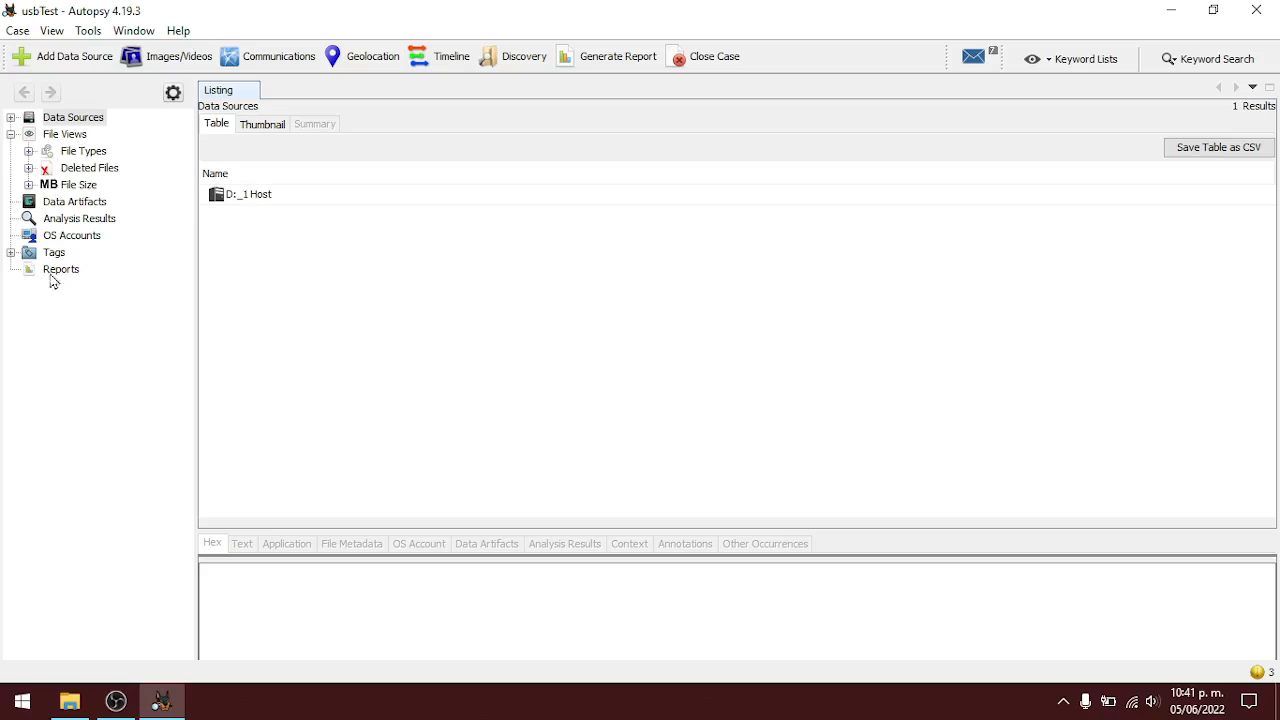
{"action": "left_click", "coordinate": [80, 170]}
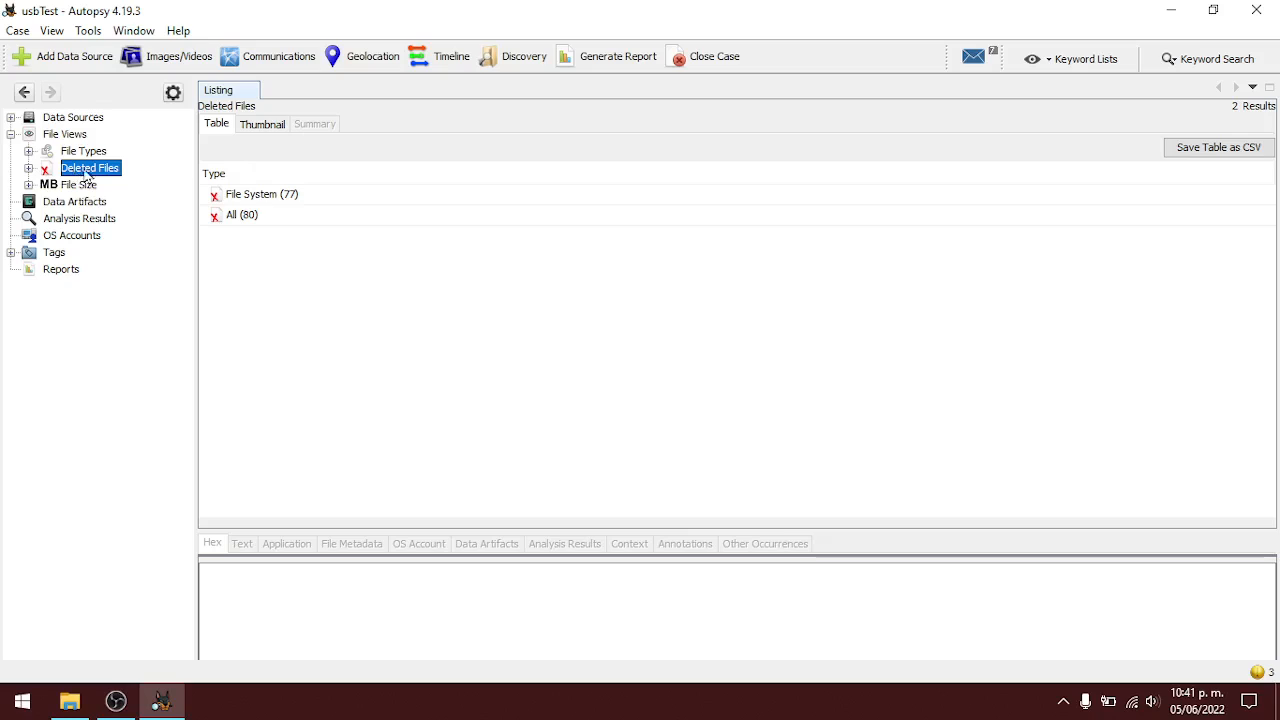
{"action": "left_click", "coordinate": [243, 195]}
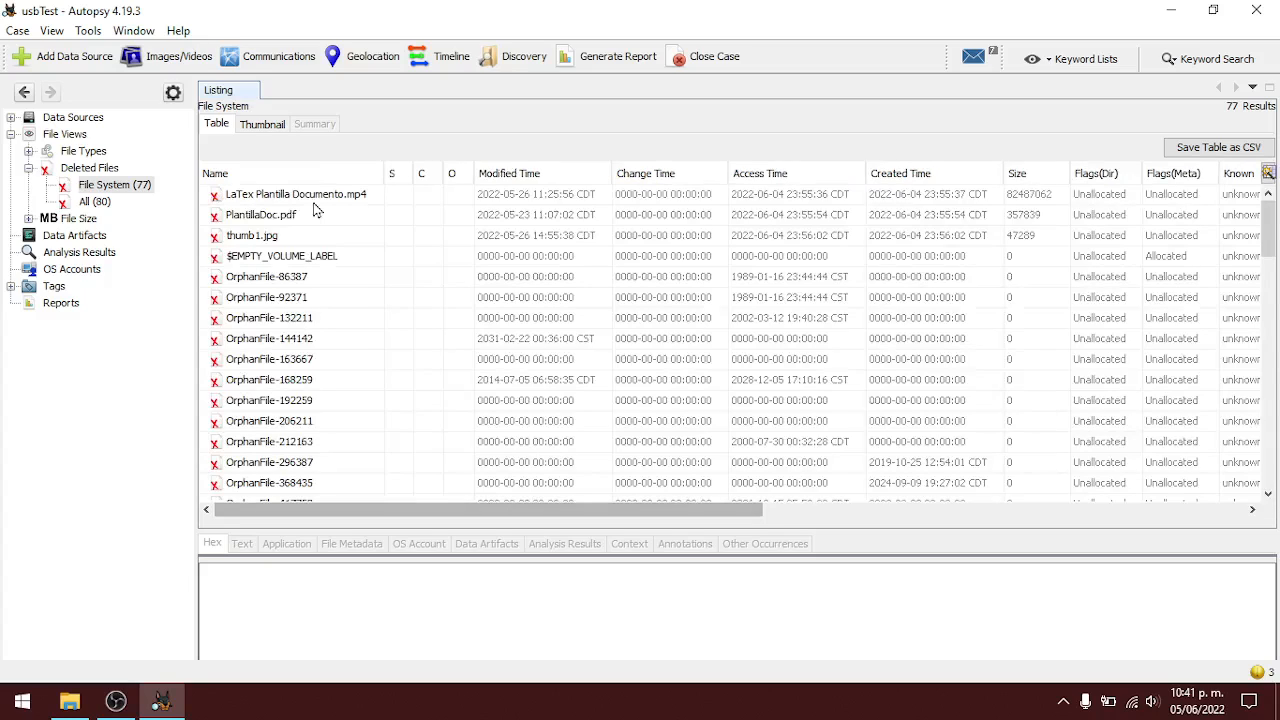
- Extract the deleted video LaTex Plantilla Documento.mp4 into the Export folder of usbTest on the desktop (Escritorio), keeping its file name
{"action": "left_click", "coordinate": [305, 197]}
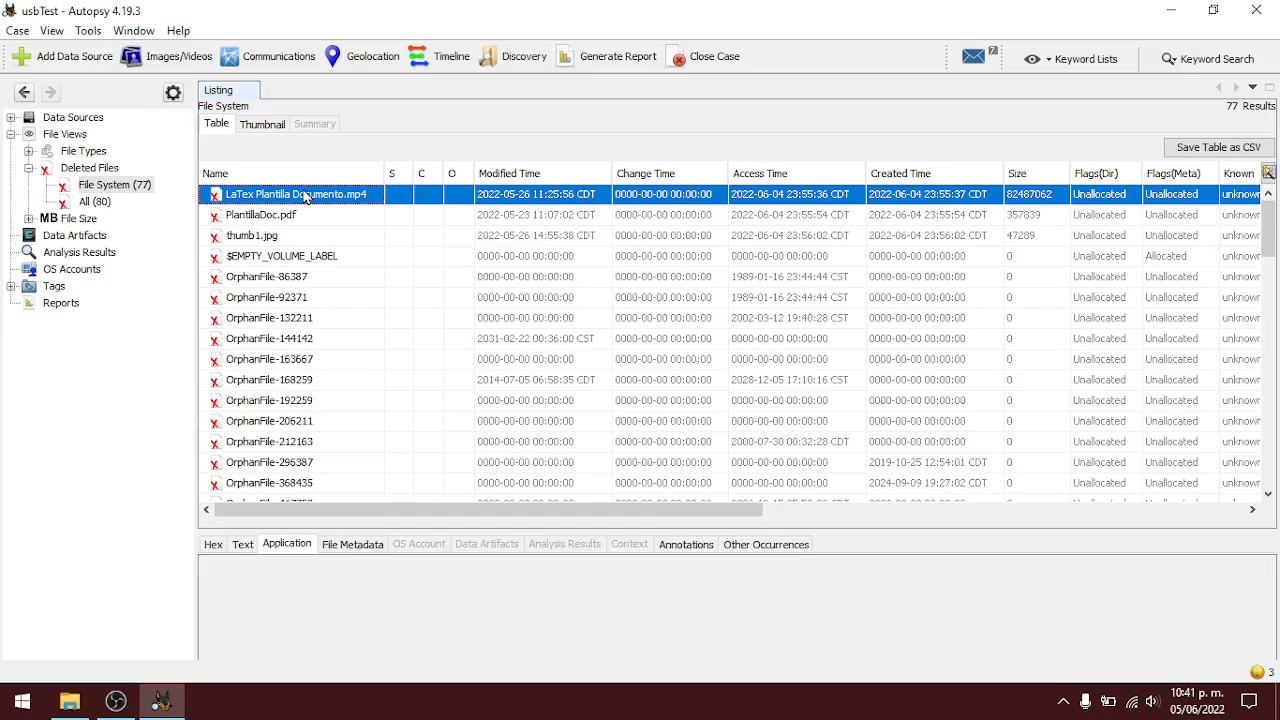
{"action": "right_click", "coordinate": [305, 197]}
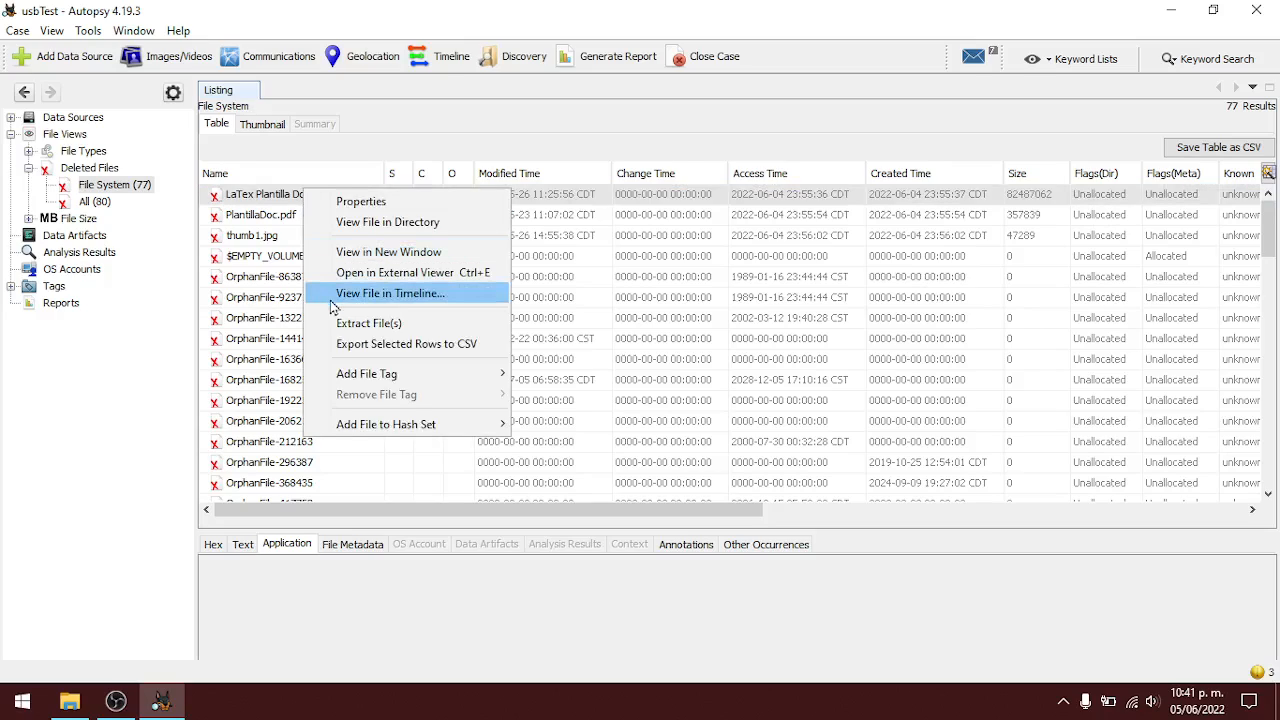
{"action": "left_click", "coordinate": [435, 323]}
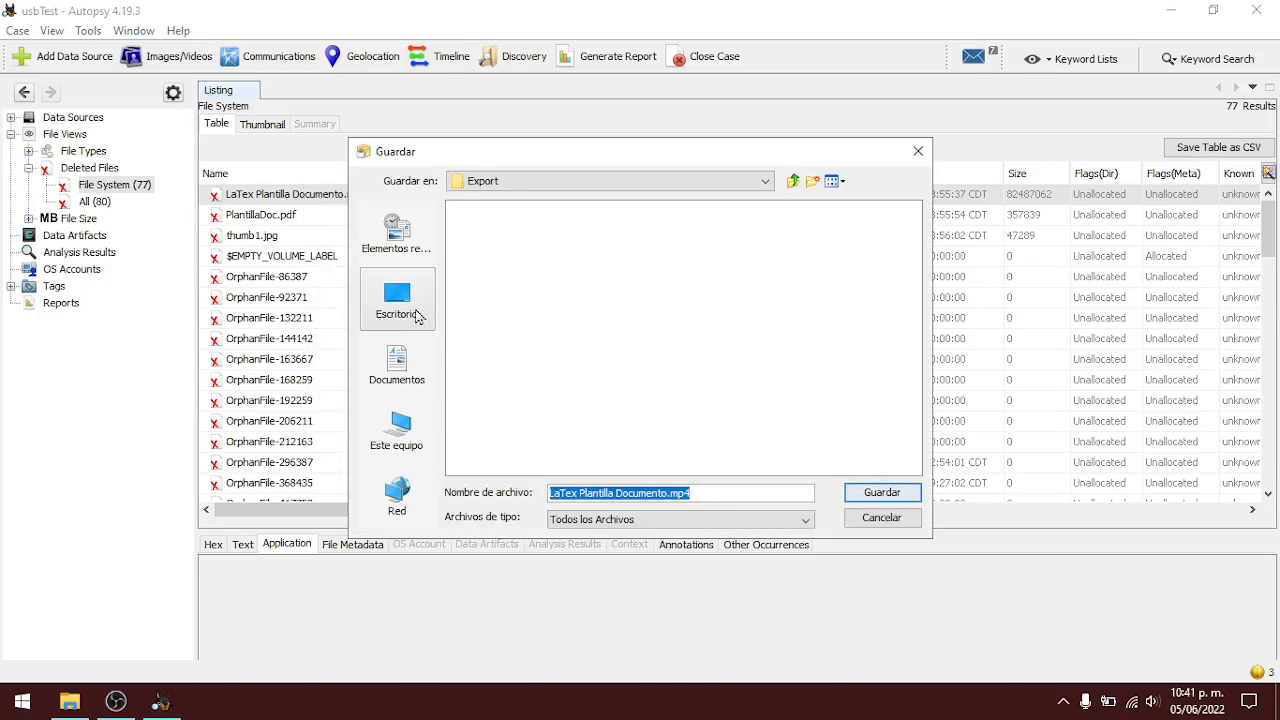
{"action": "left_click", "coordinate": [417, 316]}
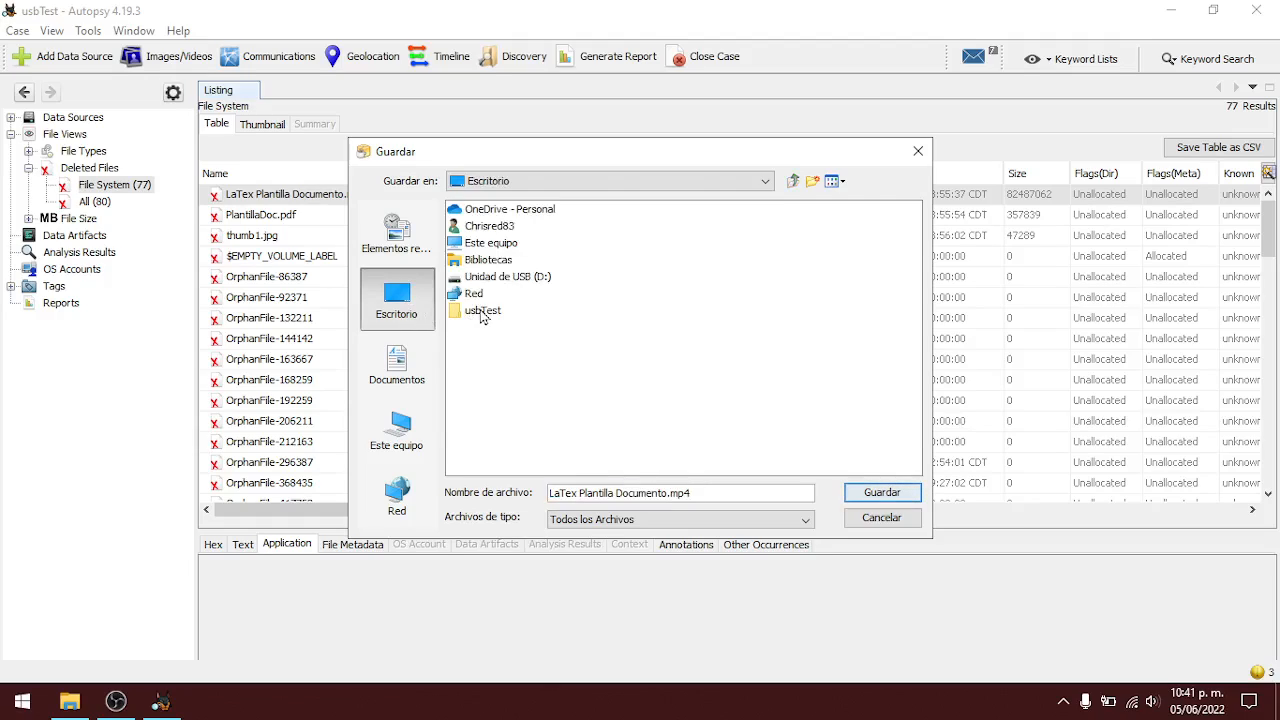
{"action": "left_click", "coordinate": [483, 312]}
{"action": "left_click", "coordinate": [481, 315]}
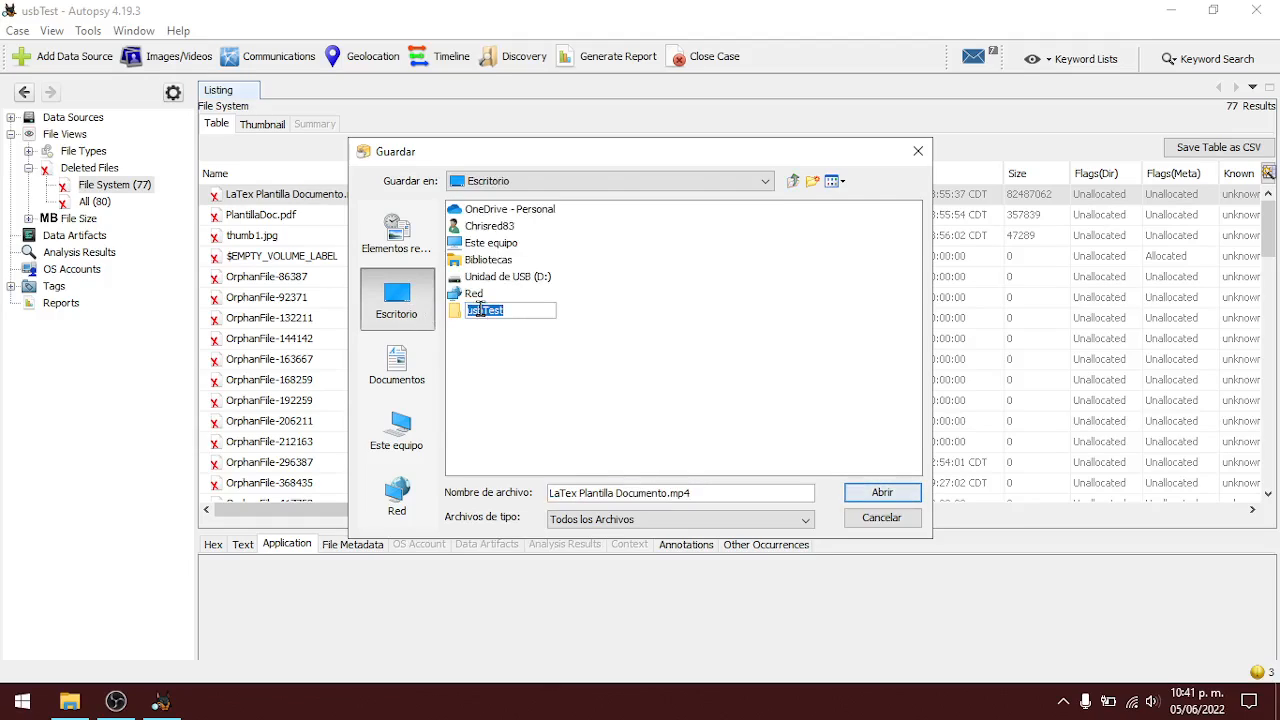
{"action": "key", "text": "Escape"}
{"action": "double_click", "coordinate": [481, 312]}
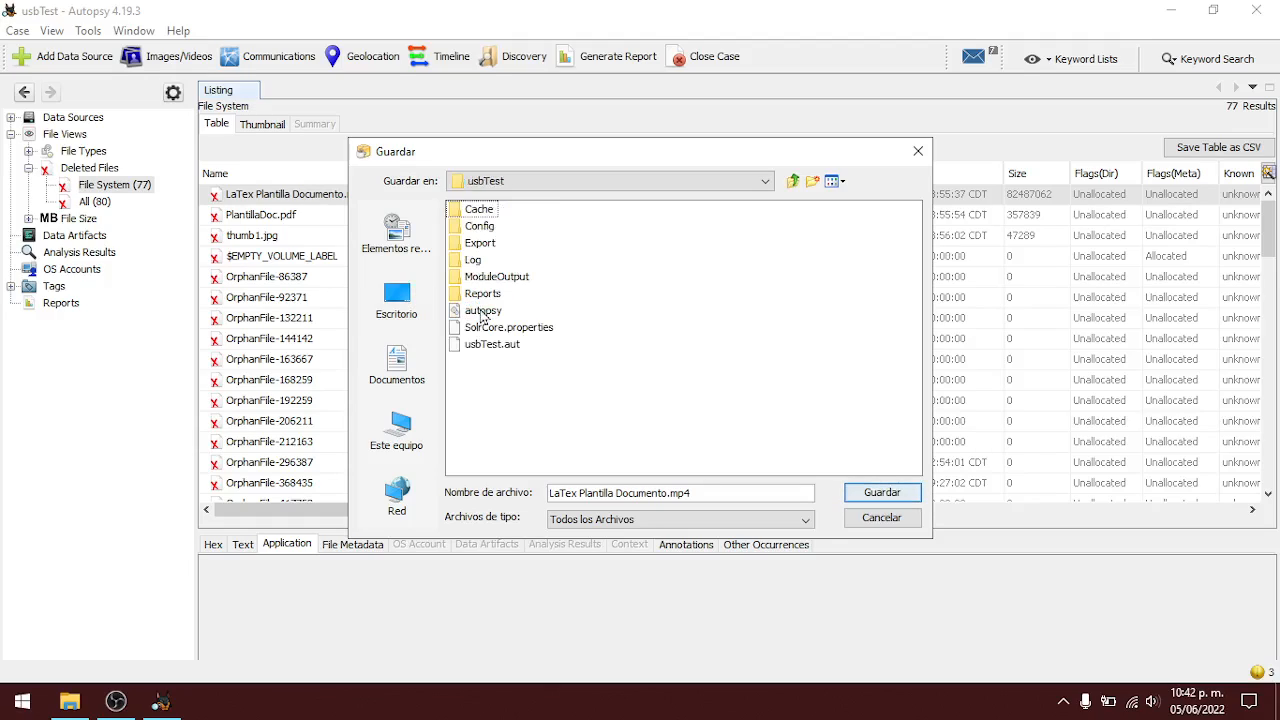
{"action": "double_click", "coordinate": [480, 244]}
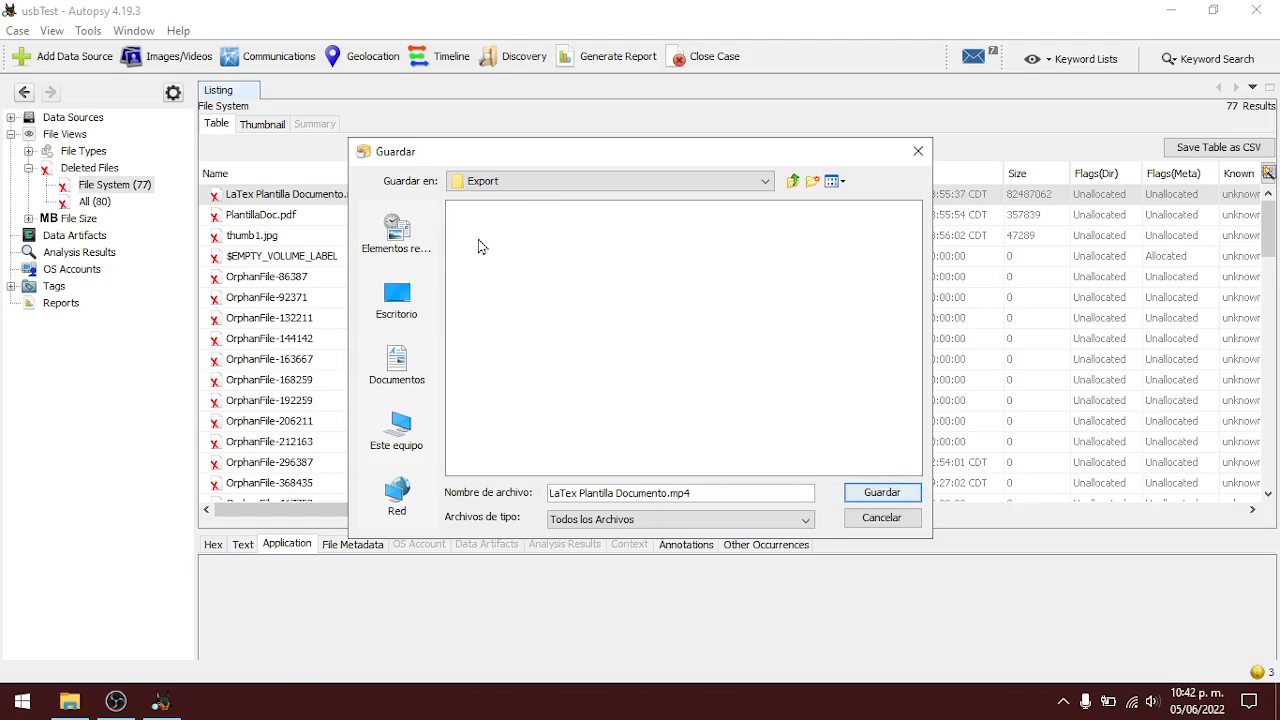
{"action": "left_click", "coordinate": [881, 493]}
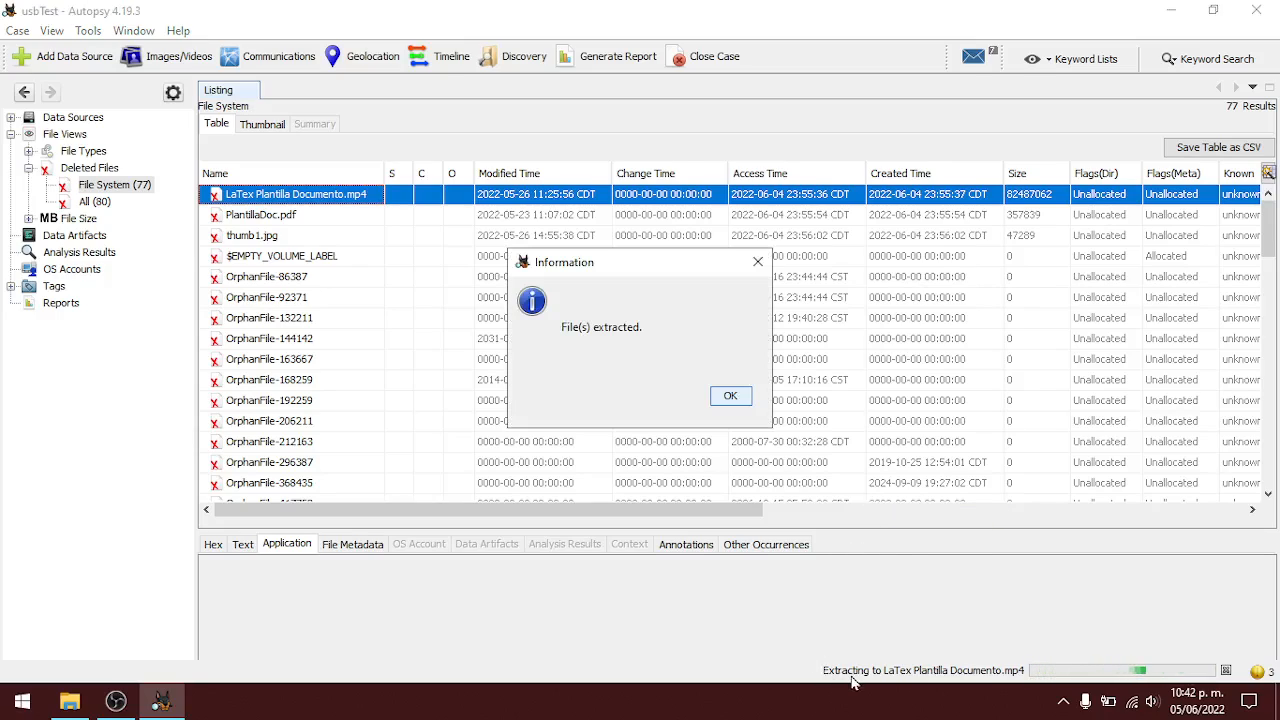
{"action": "left_click", "coordinate": [730, 396]}
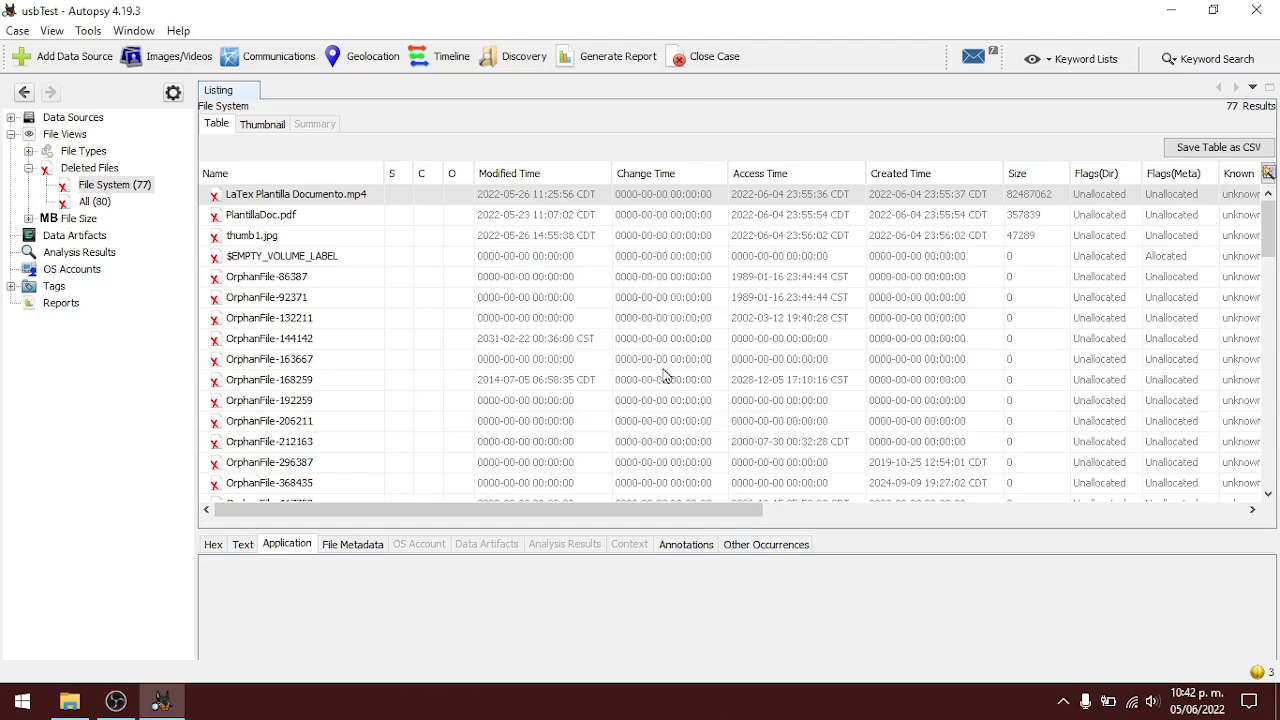
- Extract the deleted file PlantillaDoc.pdf into the same Export folder, keeping its file name
{"action": "left_click", "coordinate": [290, 217]}
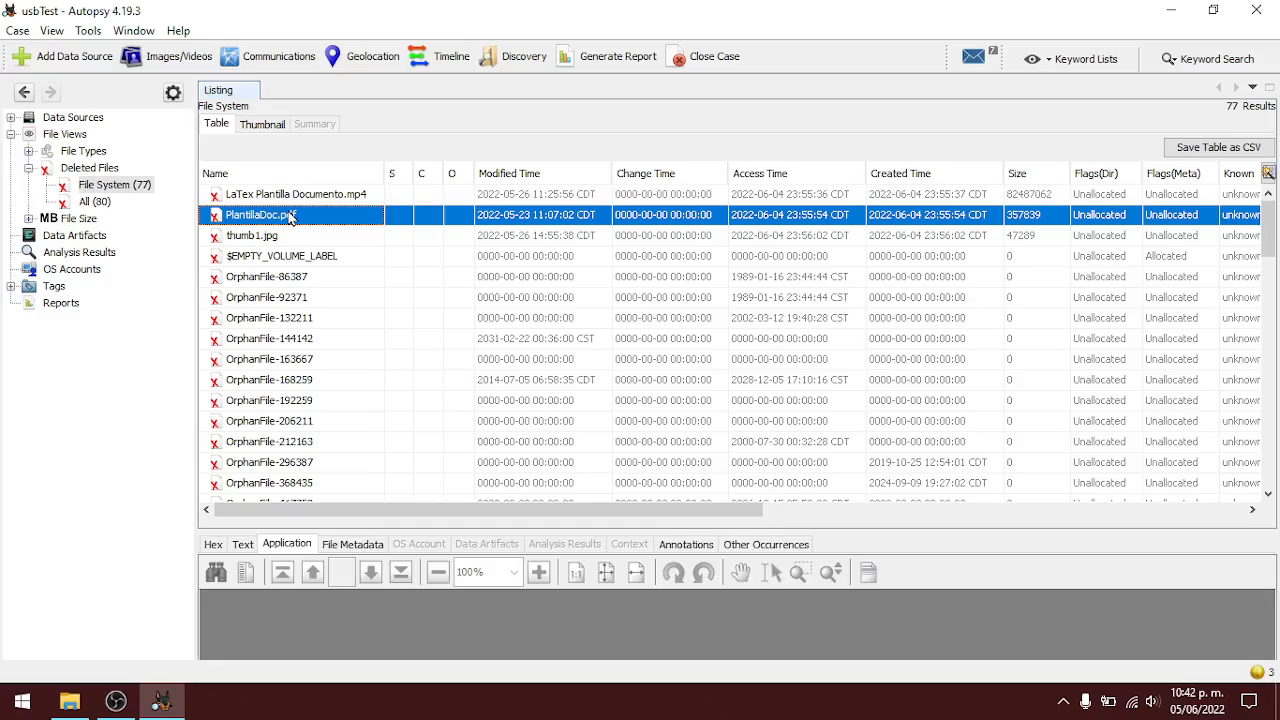
{"action": "right_click", "coordinate": [290, 217]}
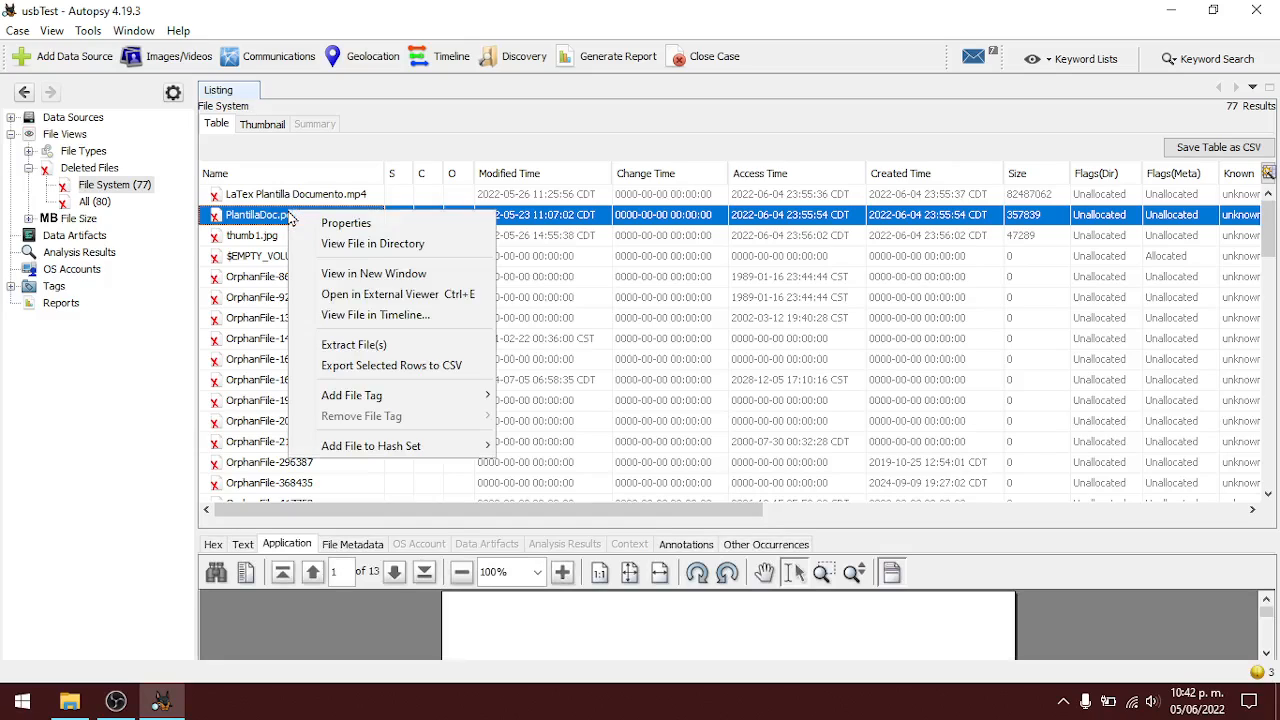
{"action": "left_click", "coordinate": [408, 344]}
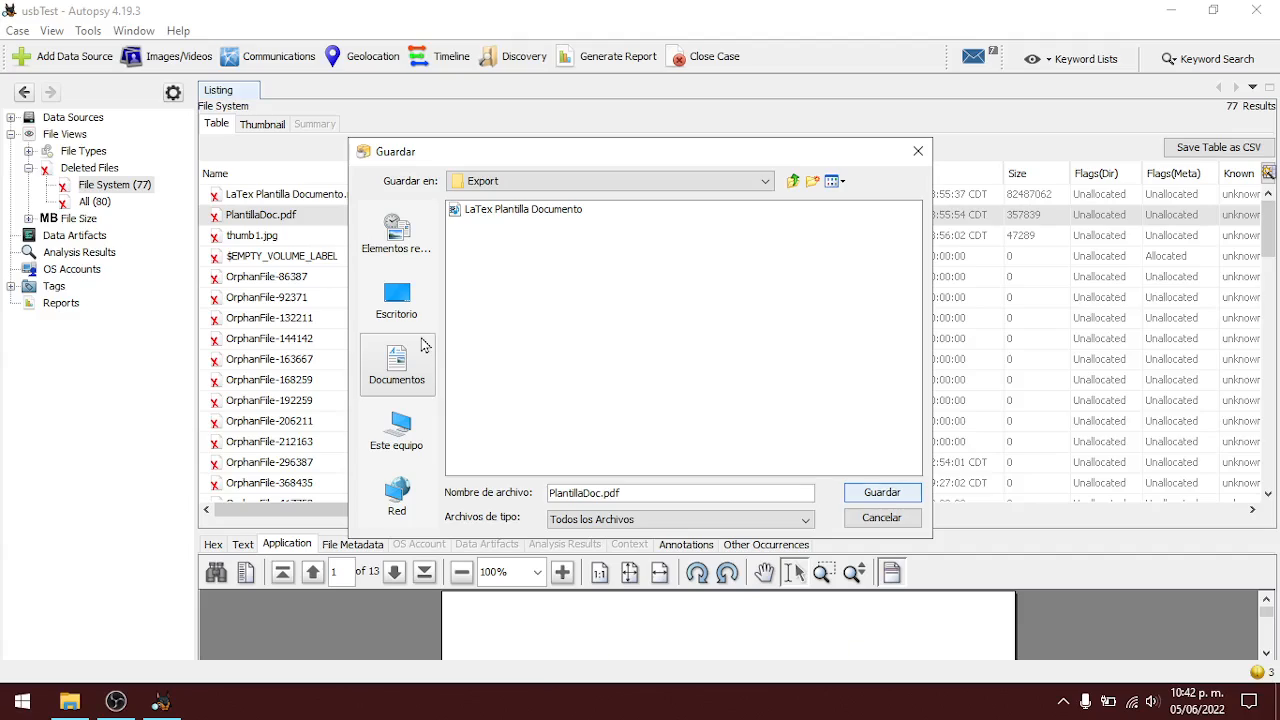
{"action": "left_click", "coordinate": [873, 494]}
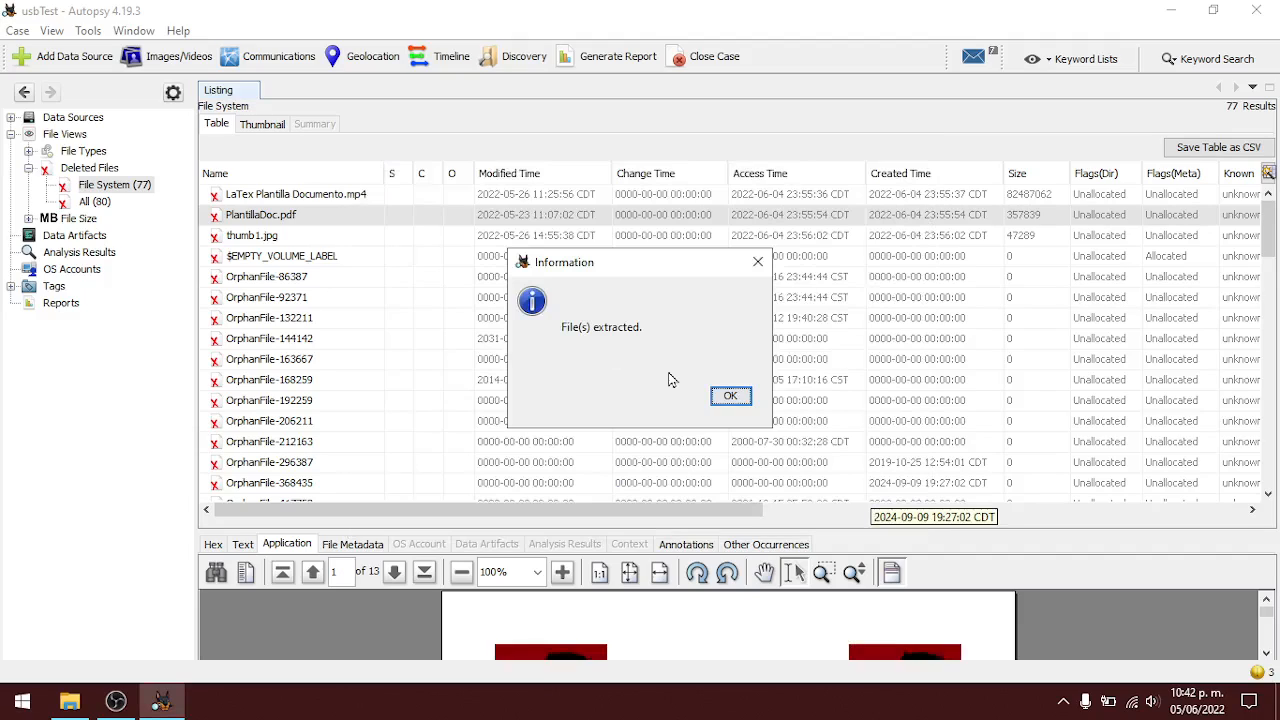
{"action": "left_click", "coordinate": [735, 397]}
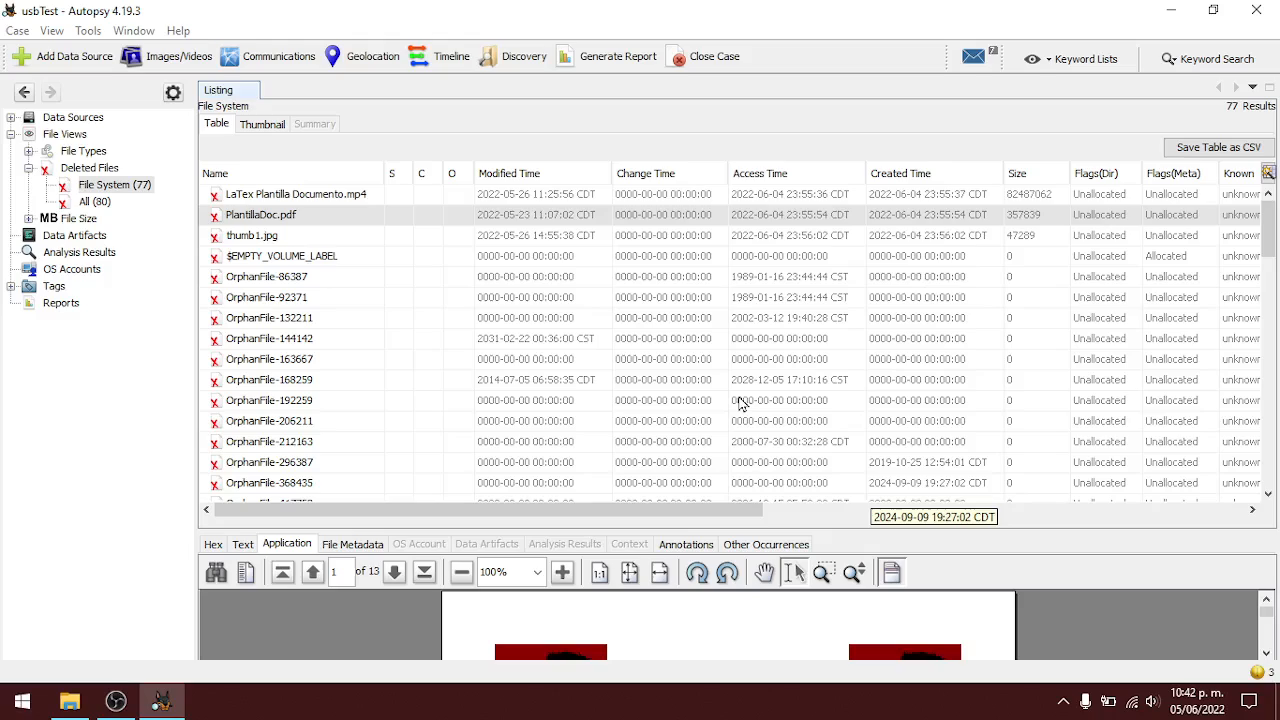
- Extract the deleted image thumb1.jpg into the case's Export folder under its original name
{"action": "left_click", "coordinate": [262, 236]}
{"action": "right_click", "coordinate": [267, 240]}
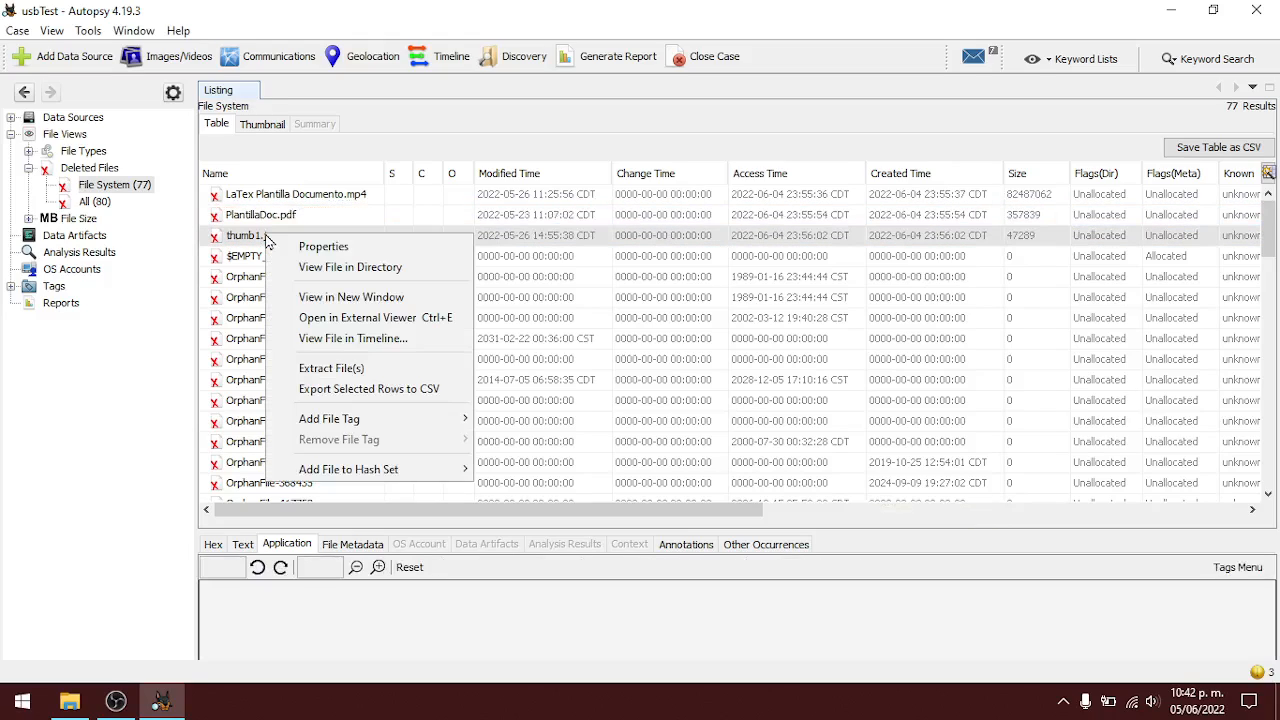
{"action": "left_click", "coordinate": [397, 369]}
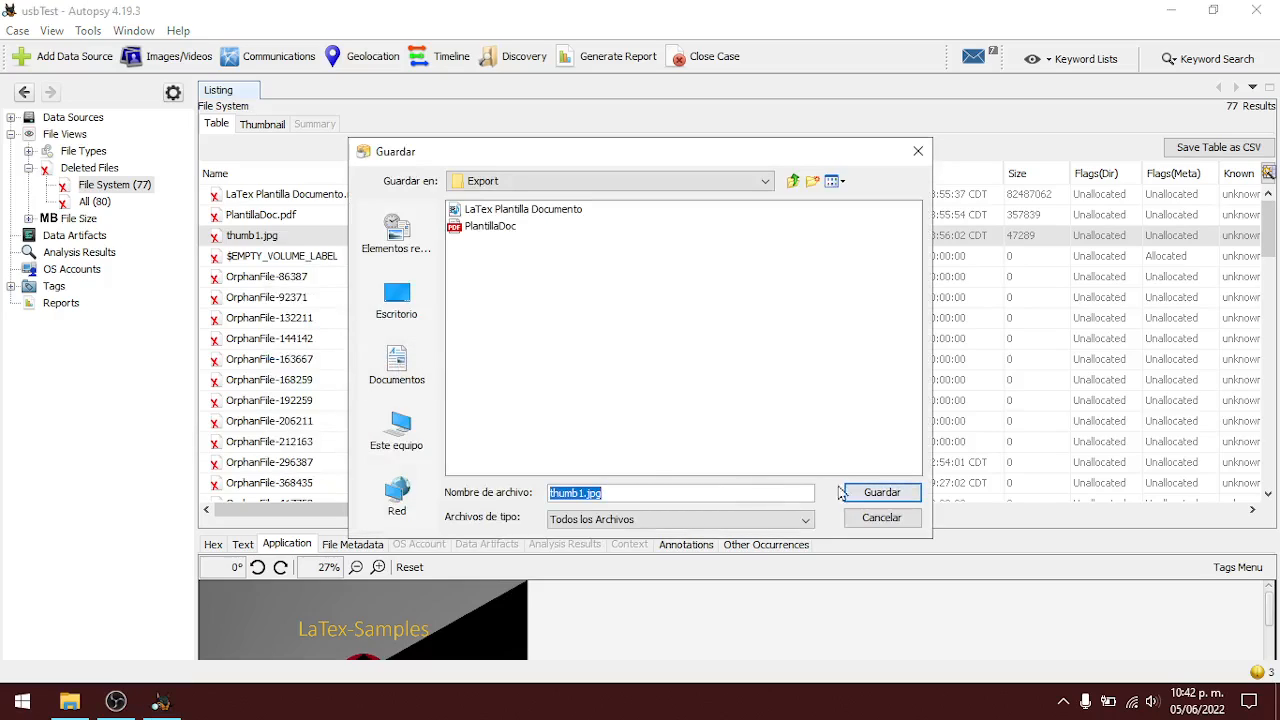
{"action": "left_click", "coordinate": [879, 494]}
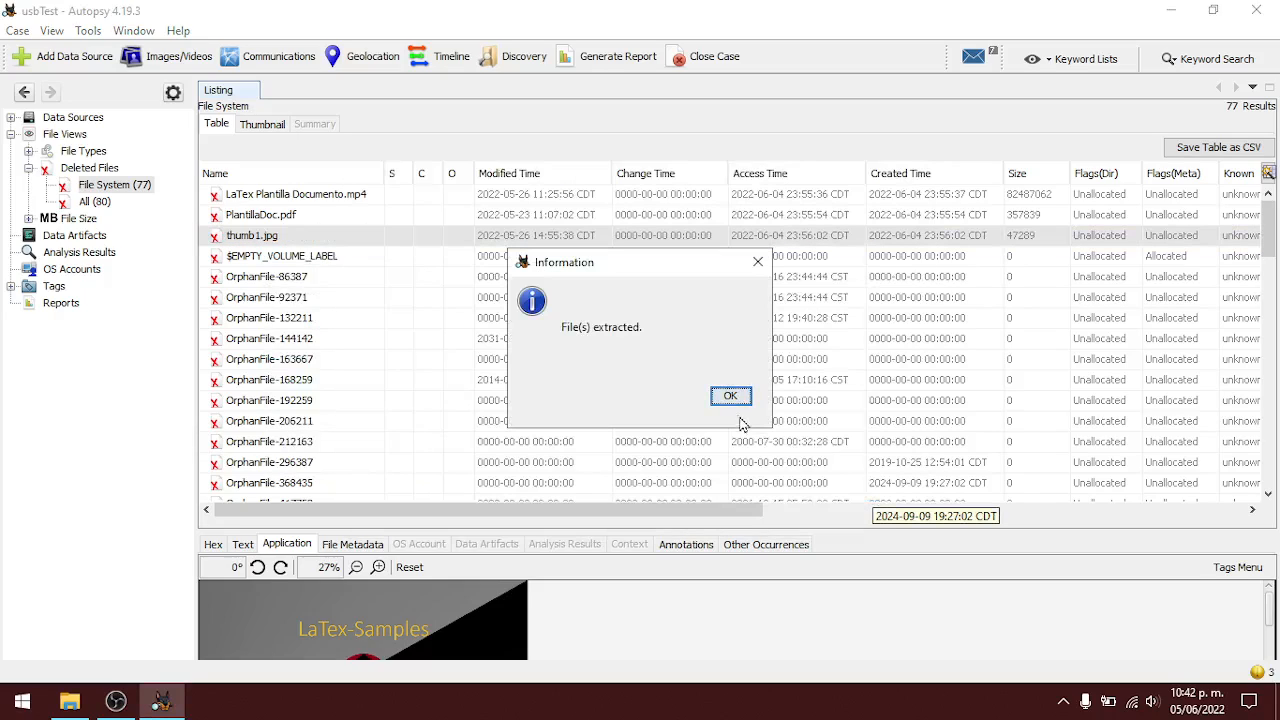
{"action": "left_click", "coordinate": [730, 396]}
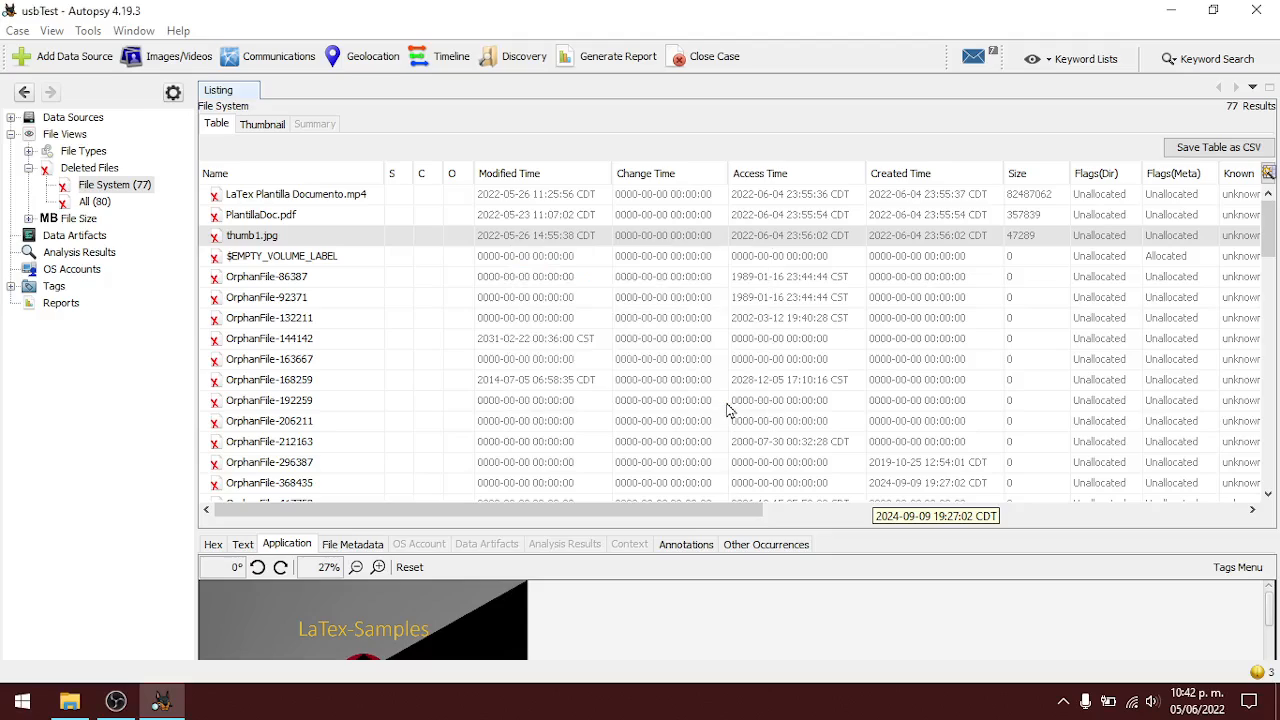
- Switch to the desktop and open the Export folder inside usbTest in File Explorer
{"action": "left_click", "coordinate": [1172, 10]}
{"action": "left_click", "coordinate": [26, 140]}
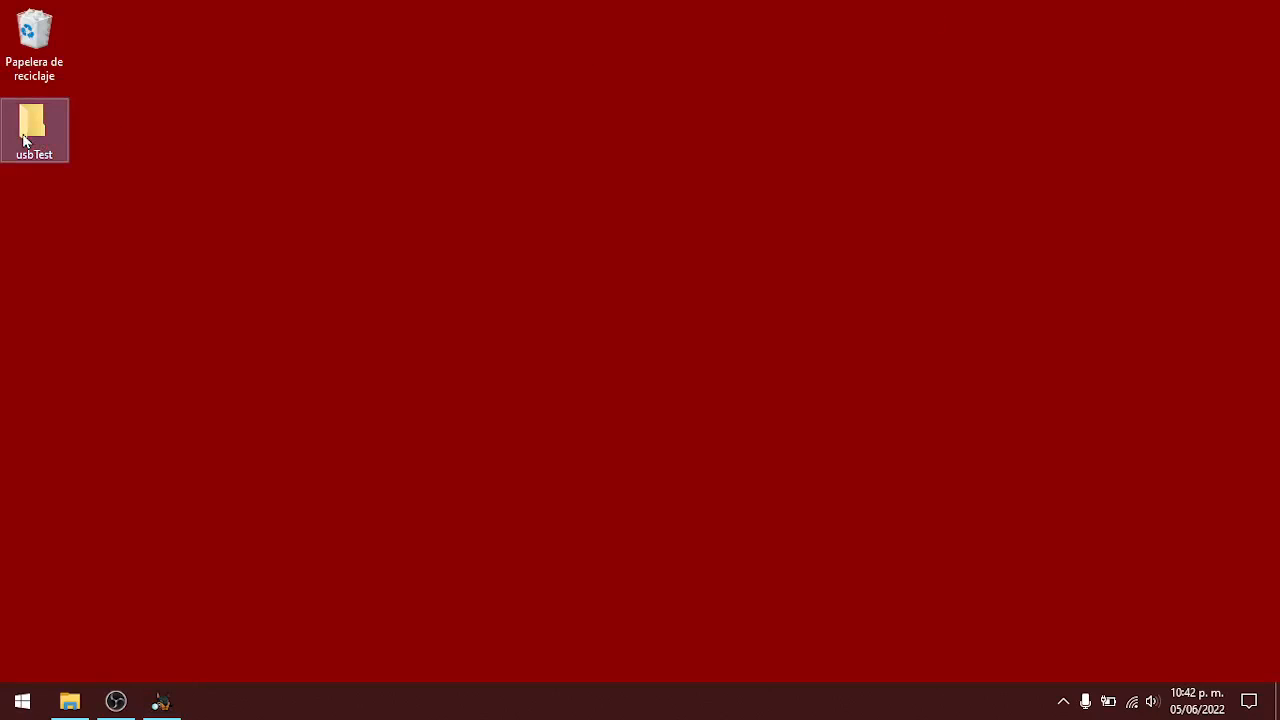
{"action": "double_click", "coordinate": [26, 140]}
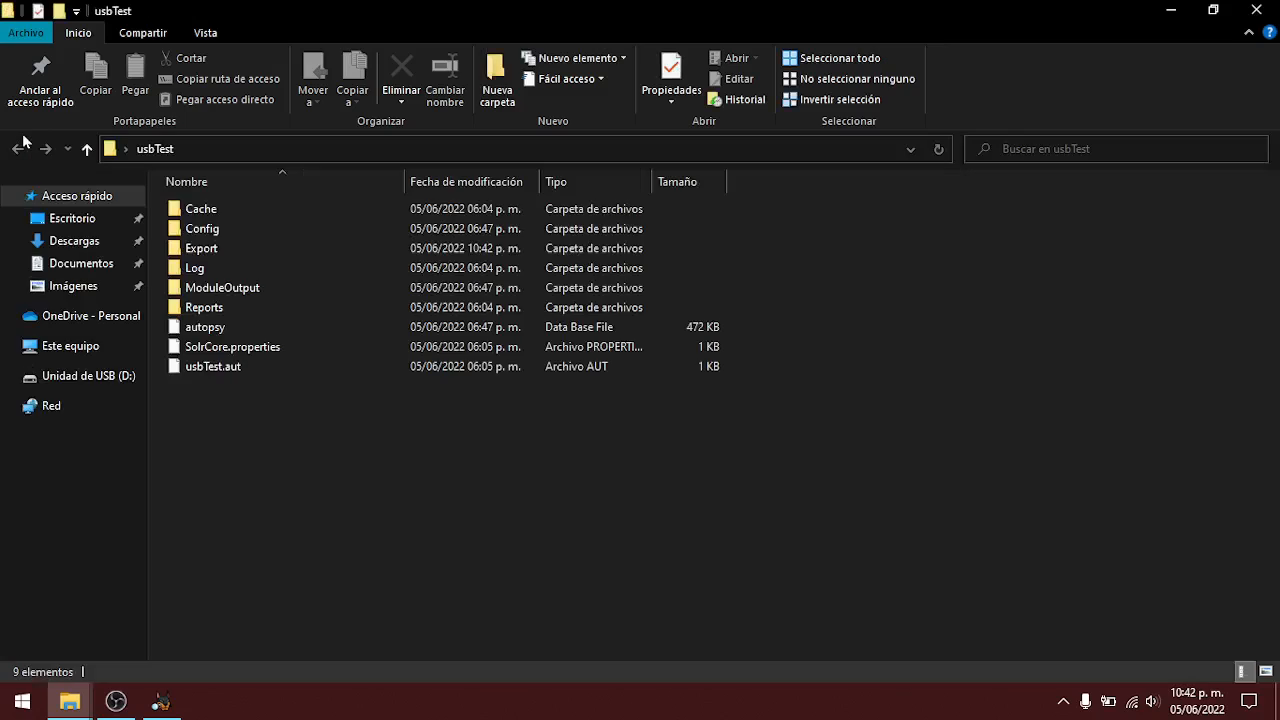
{"action": "double_click", "coordinate": [195, 248]}
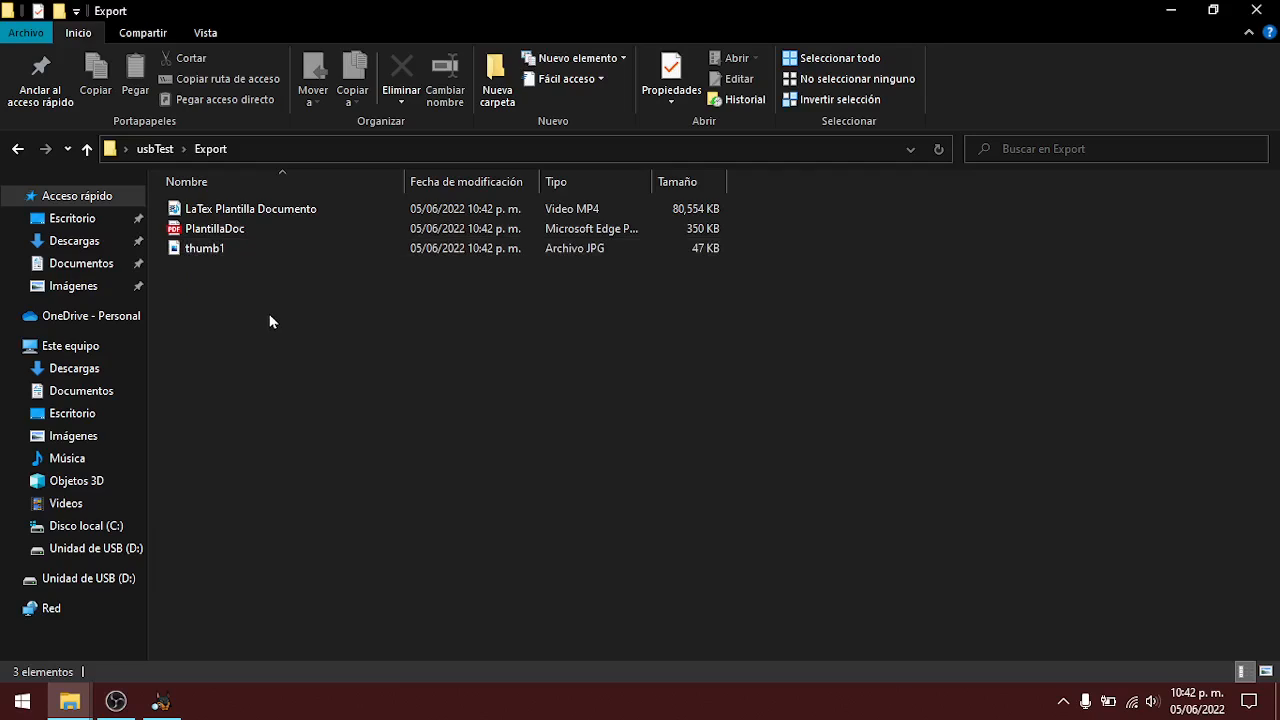
- Open the recovered LaTex Plantilla Documento video in a maximized media player, play its beginning and pause it
{"action": "key", "text": "Down"}
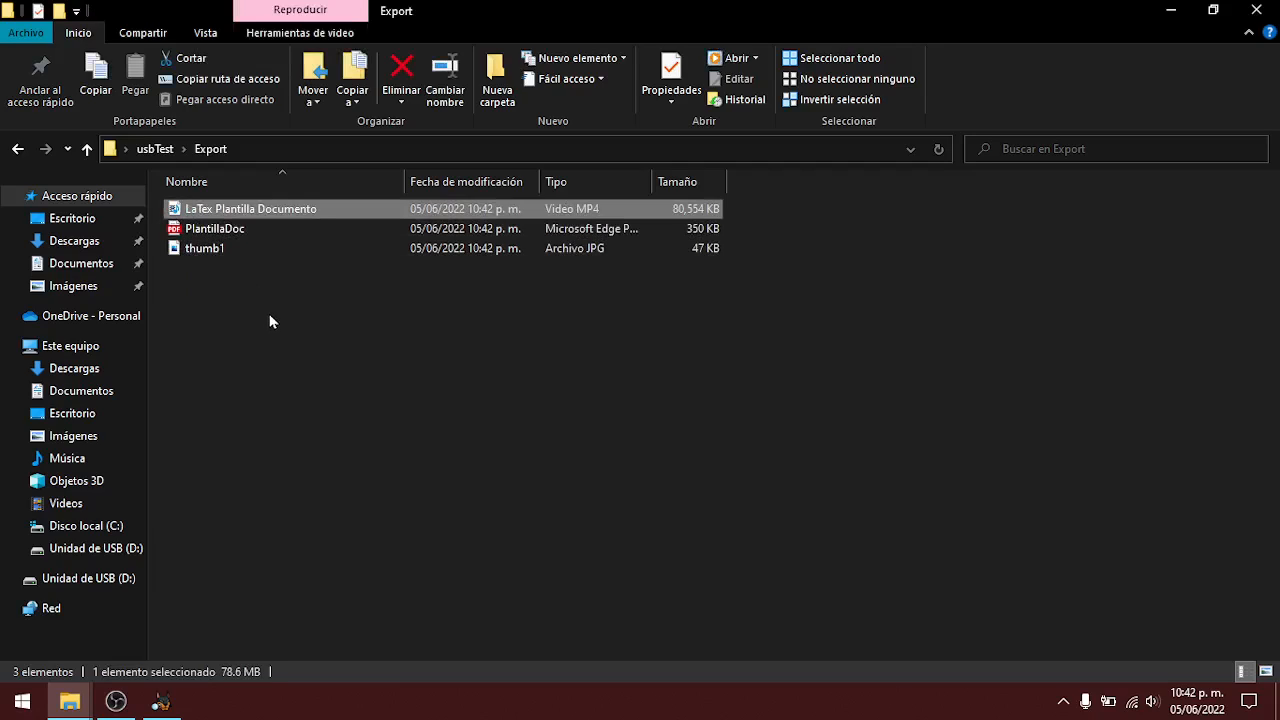
{"action": "key", "text": "Return"}
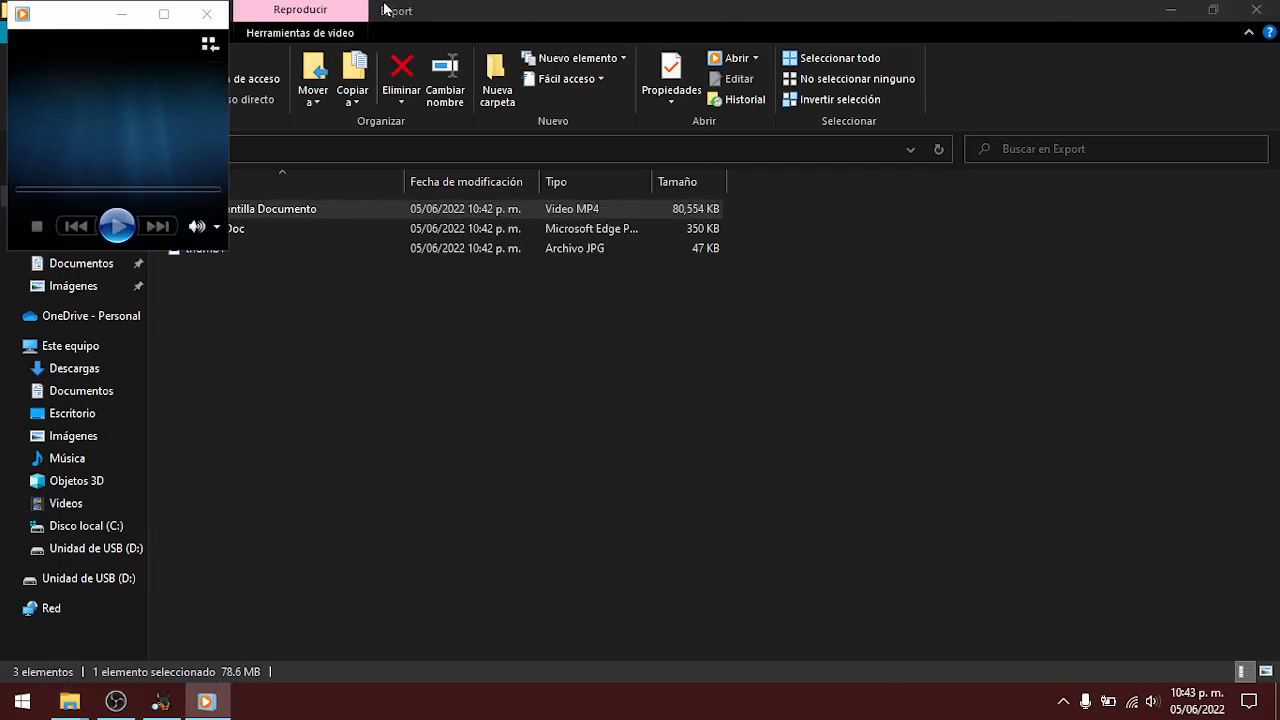
{"action": "left_click", "coordinate": [165, 14]}
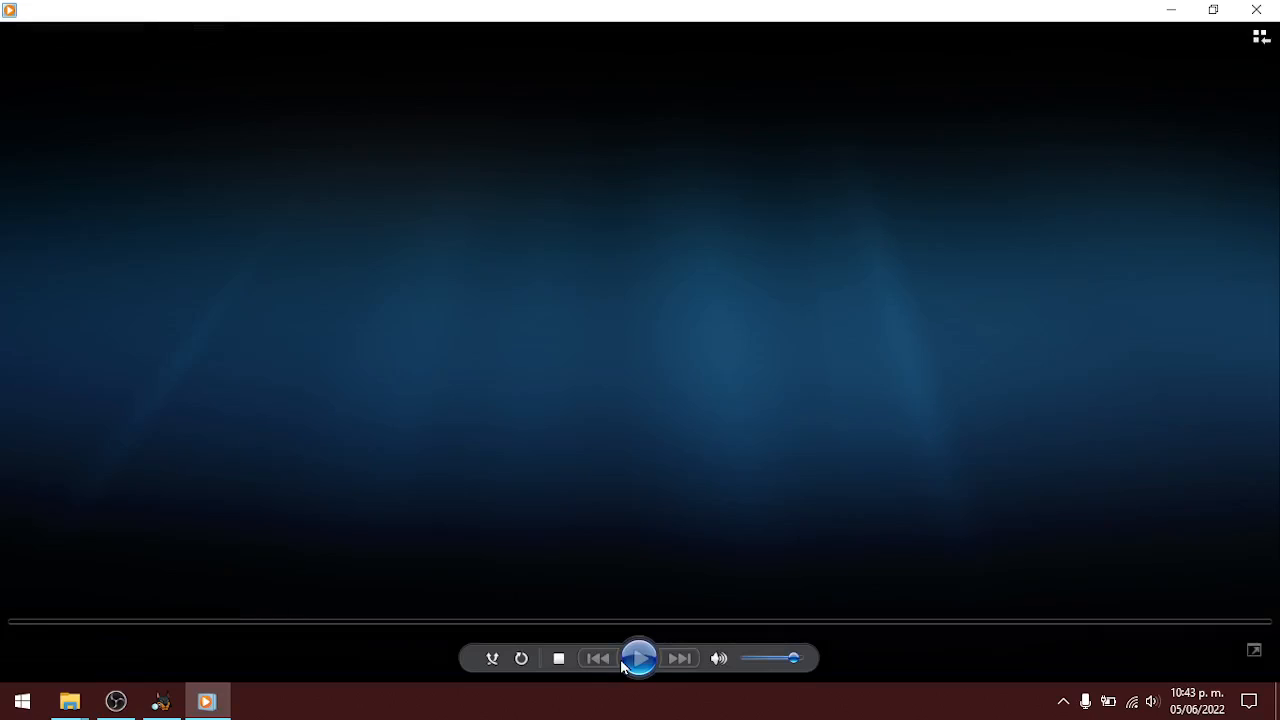
{"action": "left_click", "coordinate": [623, 666]}
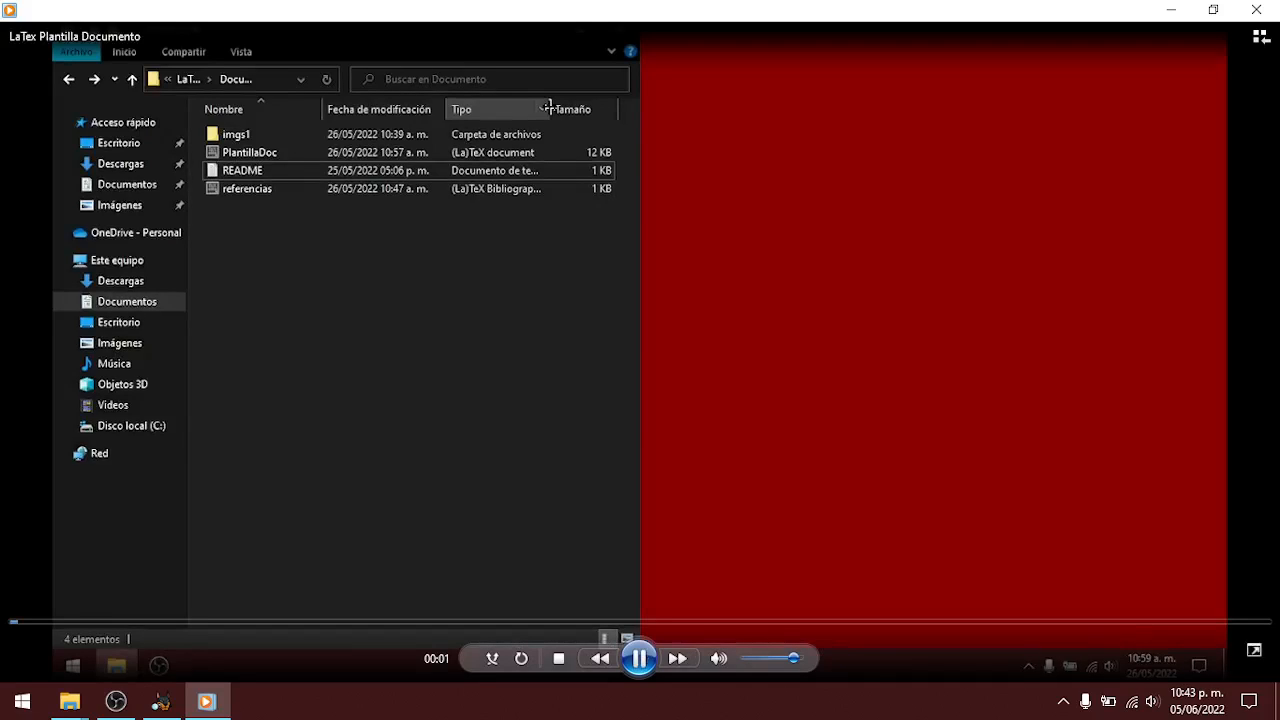
{"action": "left_click", "coordinate": [639, 658]}
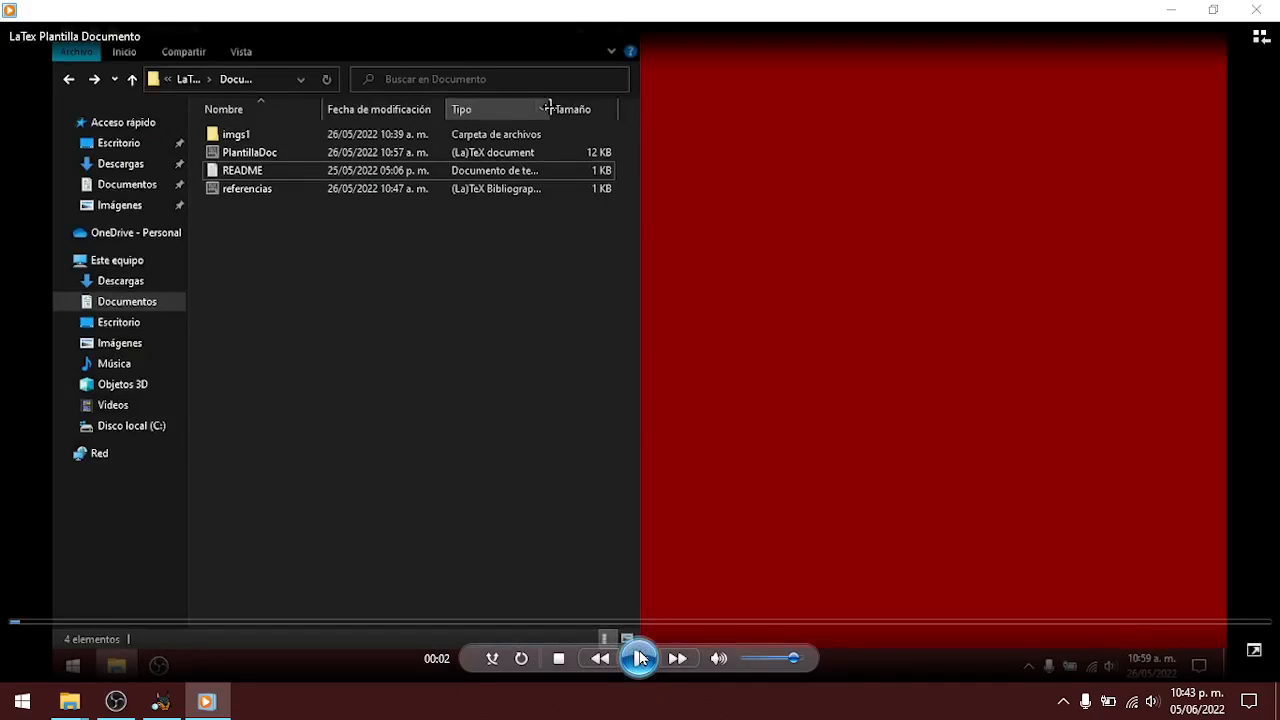
- Check the recovered video's playback around 3:15, 12:33, 17:33 and near its end, and close the player
{"action": "left_click", "coordinate": [176, 622]}
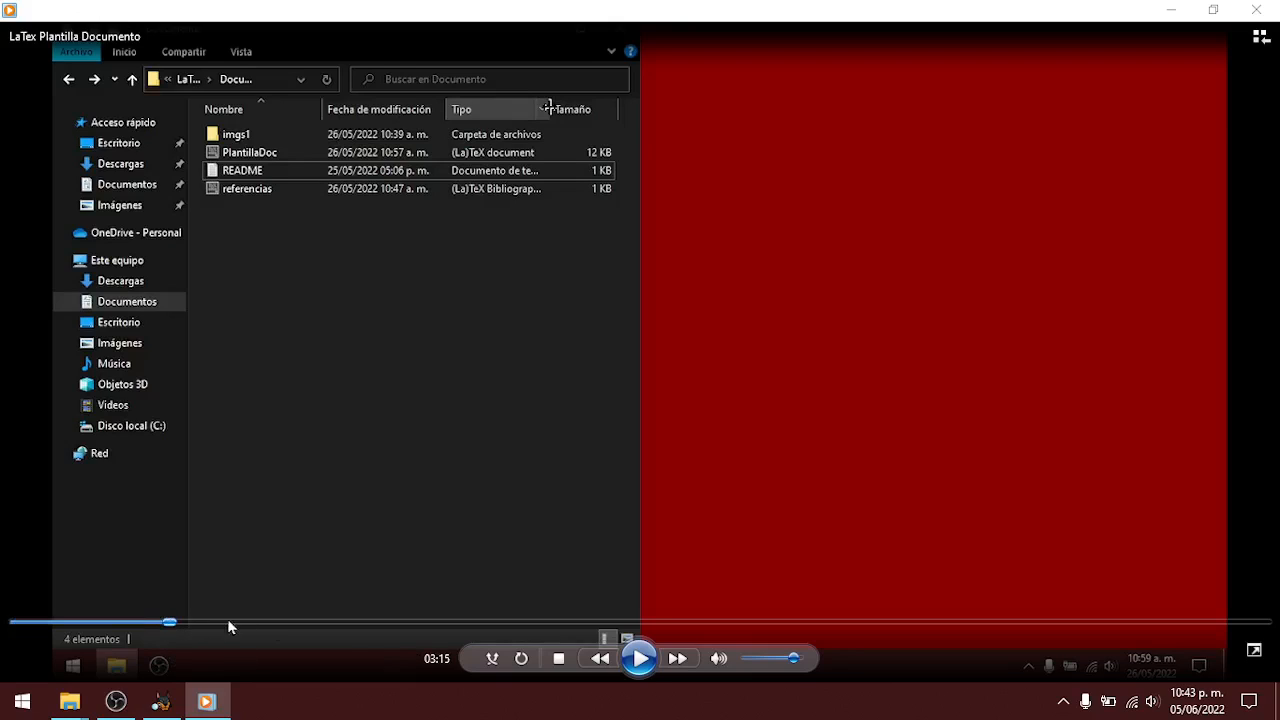
{"action": "left_click", "coordinate": [640, 662]}
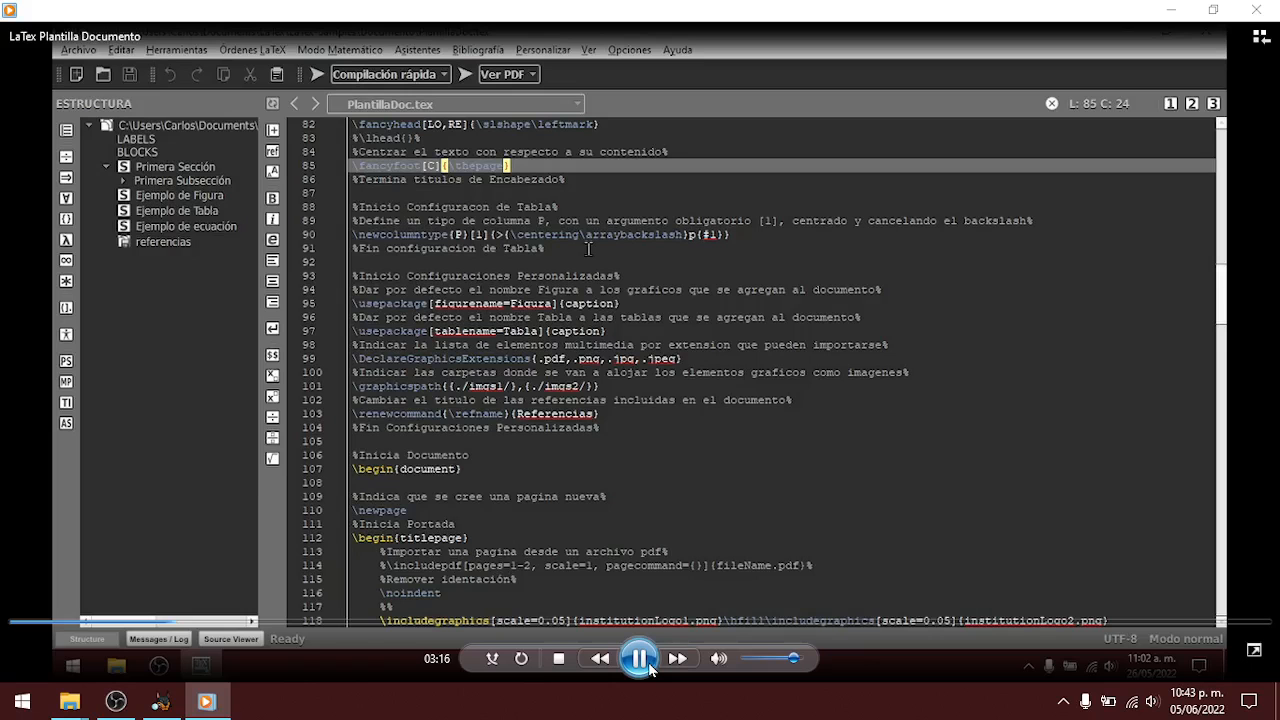
{"action": "left_click", "coordinate": [645, 666]}
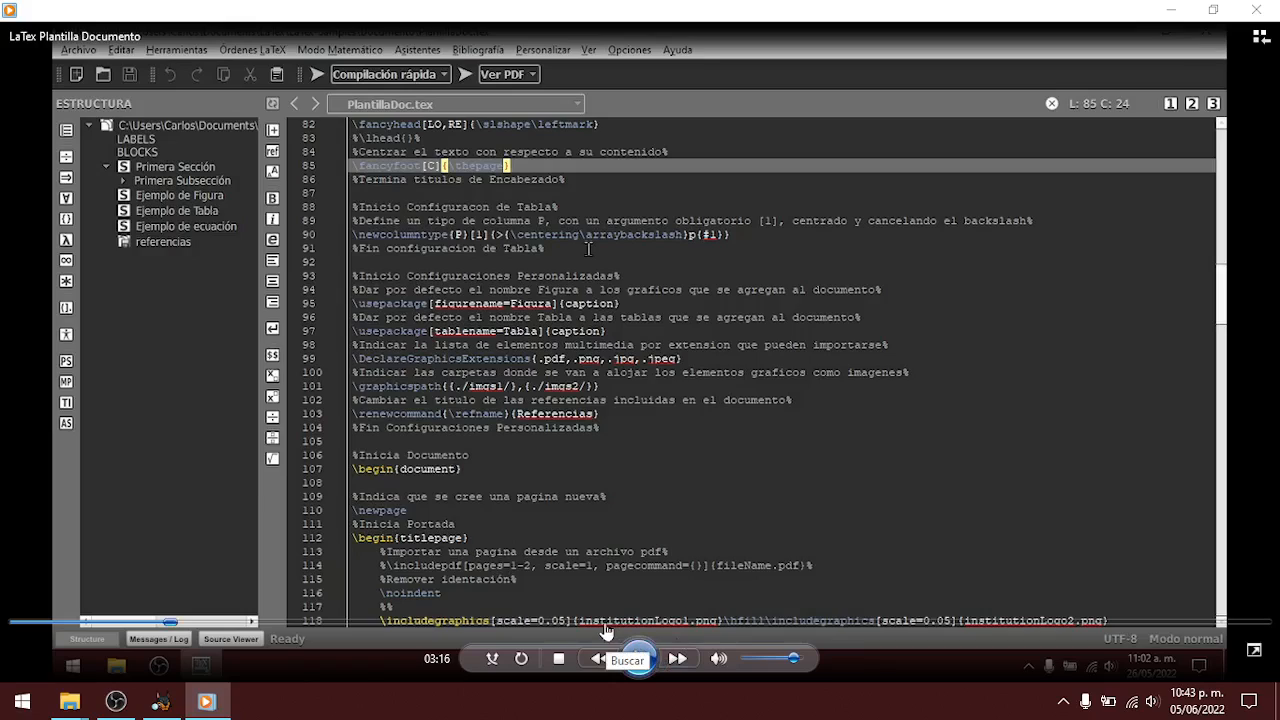
{"action": "left_click", "coordinate": [606, 623]}
{"action": "left_click", "coordinate": [642, 662]}
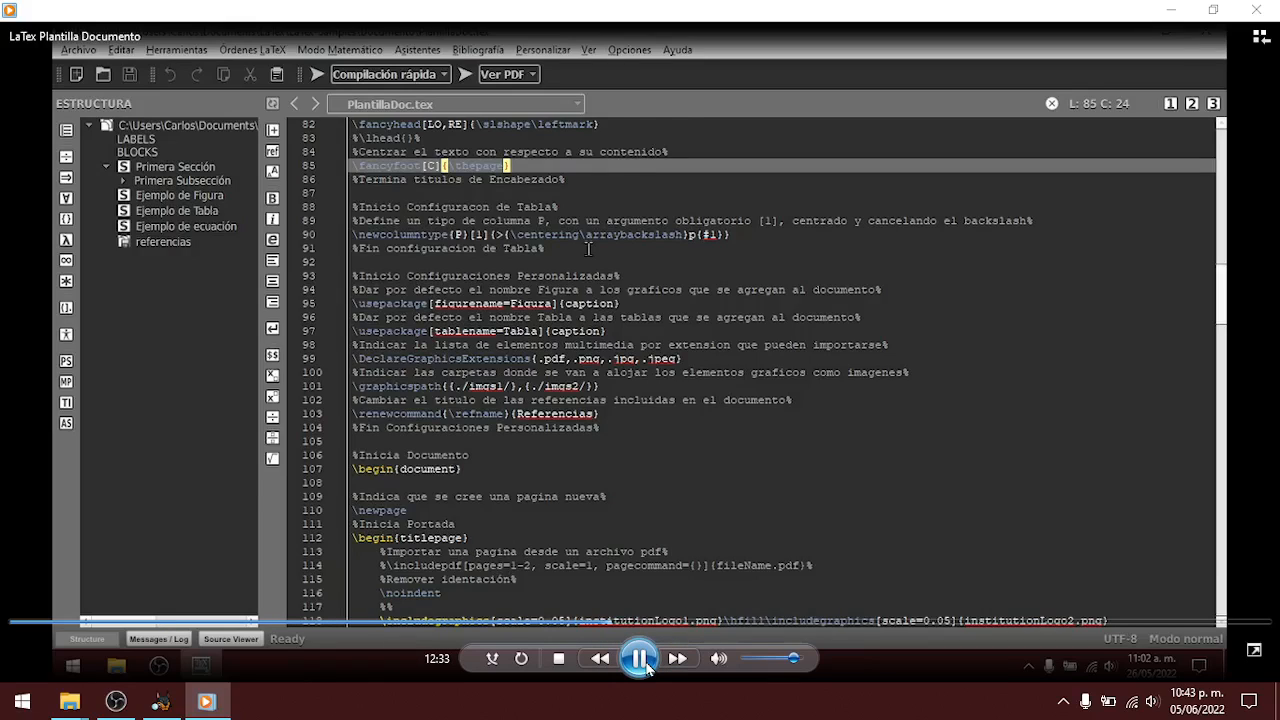
{"action": "left_click", "coordinate": [642, 662]}
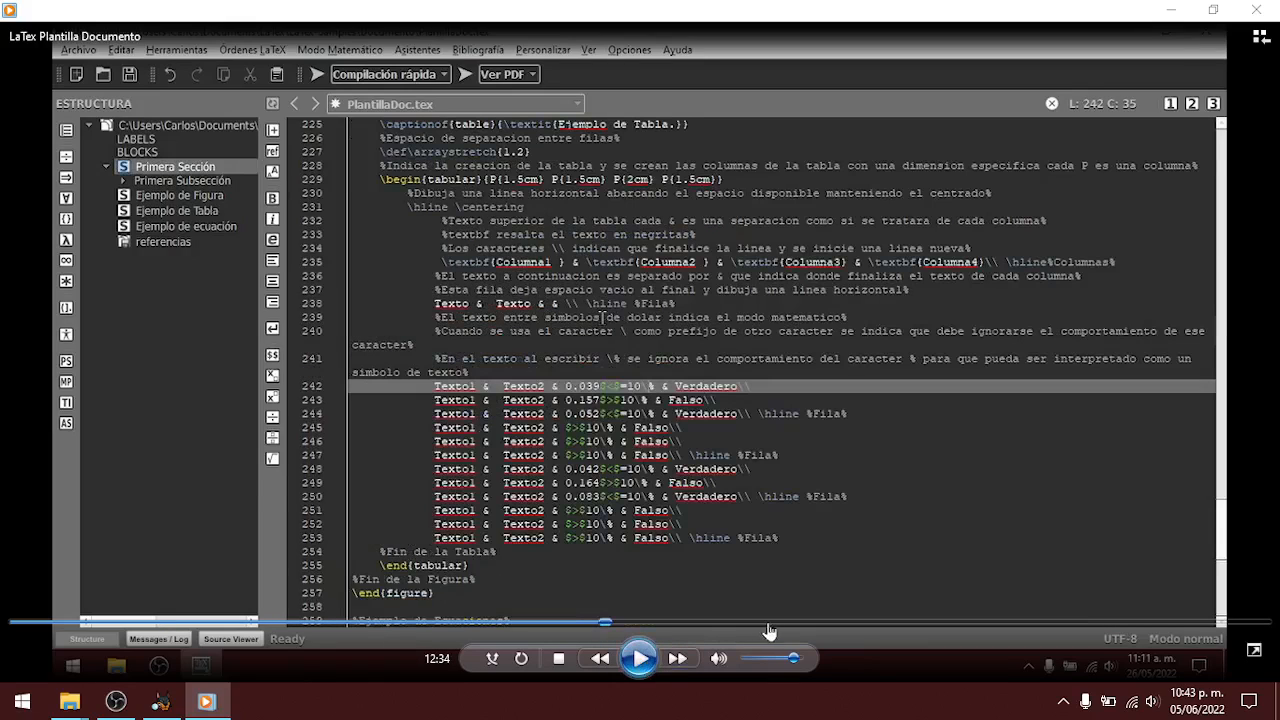
{"action": "left_click", "coordinate": [840, 623]}
{"action": "left_click", "coordinate": [636, 660]}
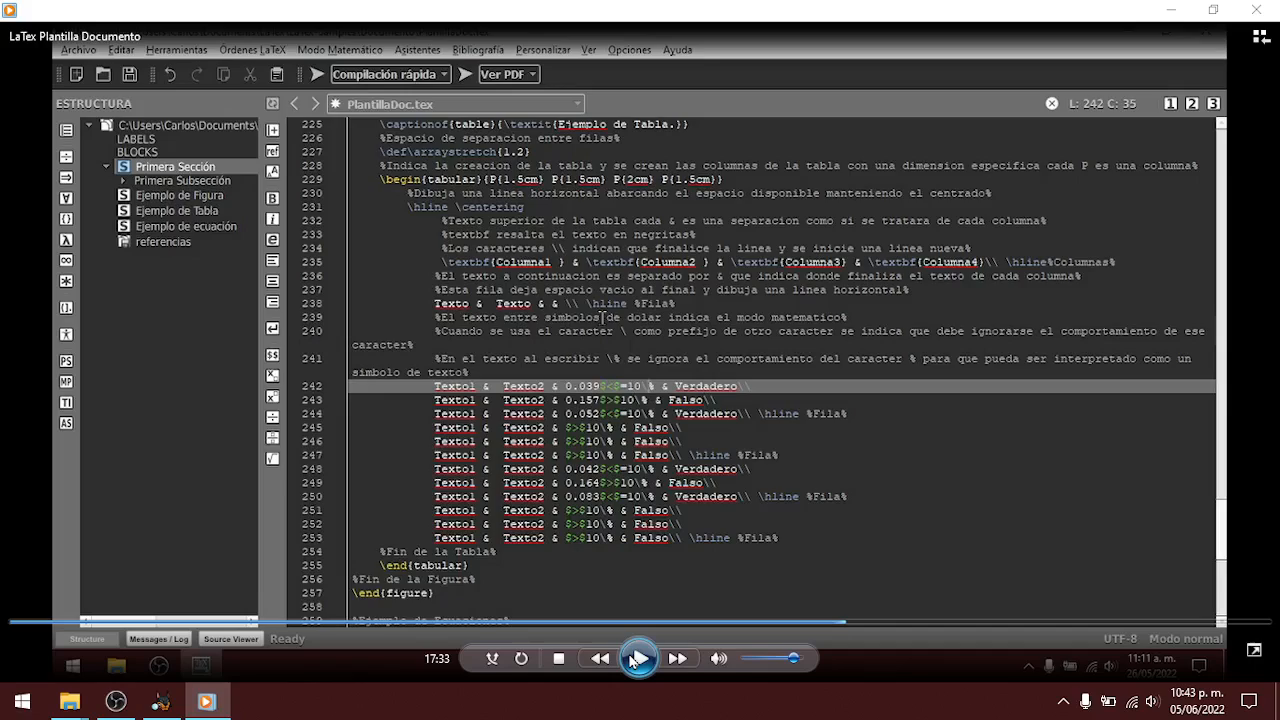
{"action": "left_click", "coordinate": [636, 660]}
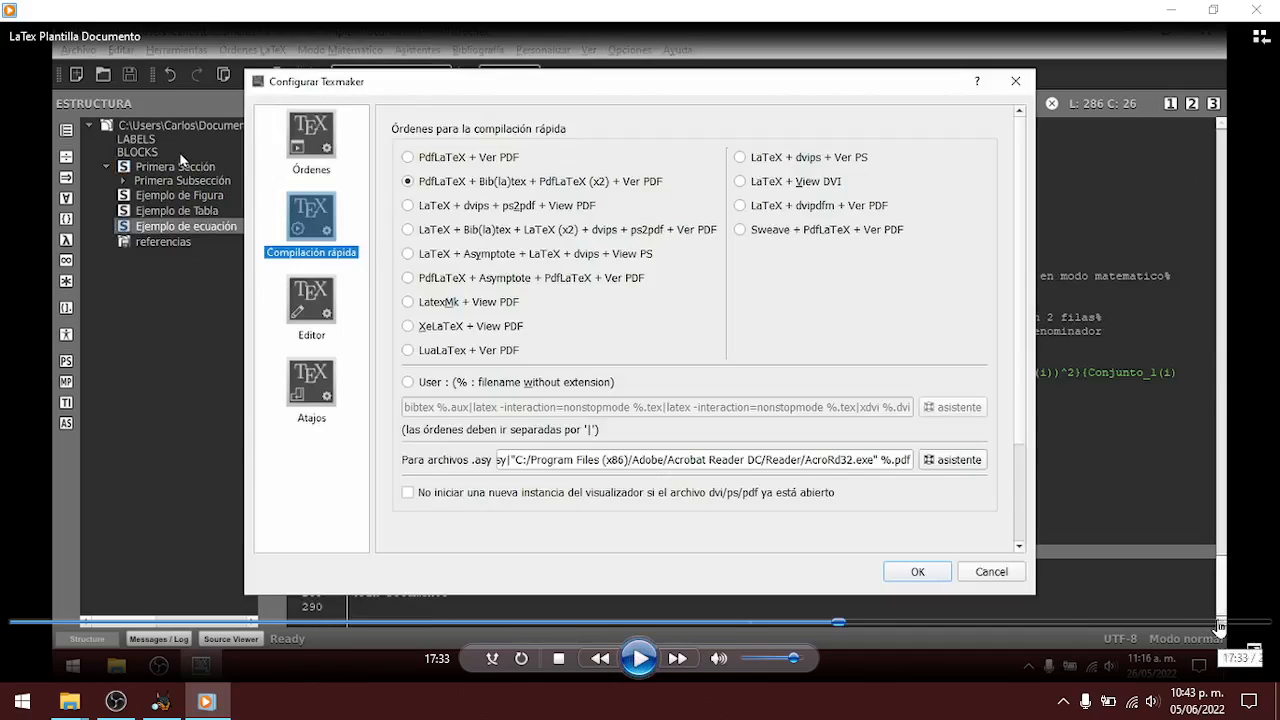
{"action": "left_click", "coordinate": [1220, 625]}
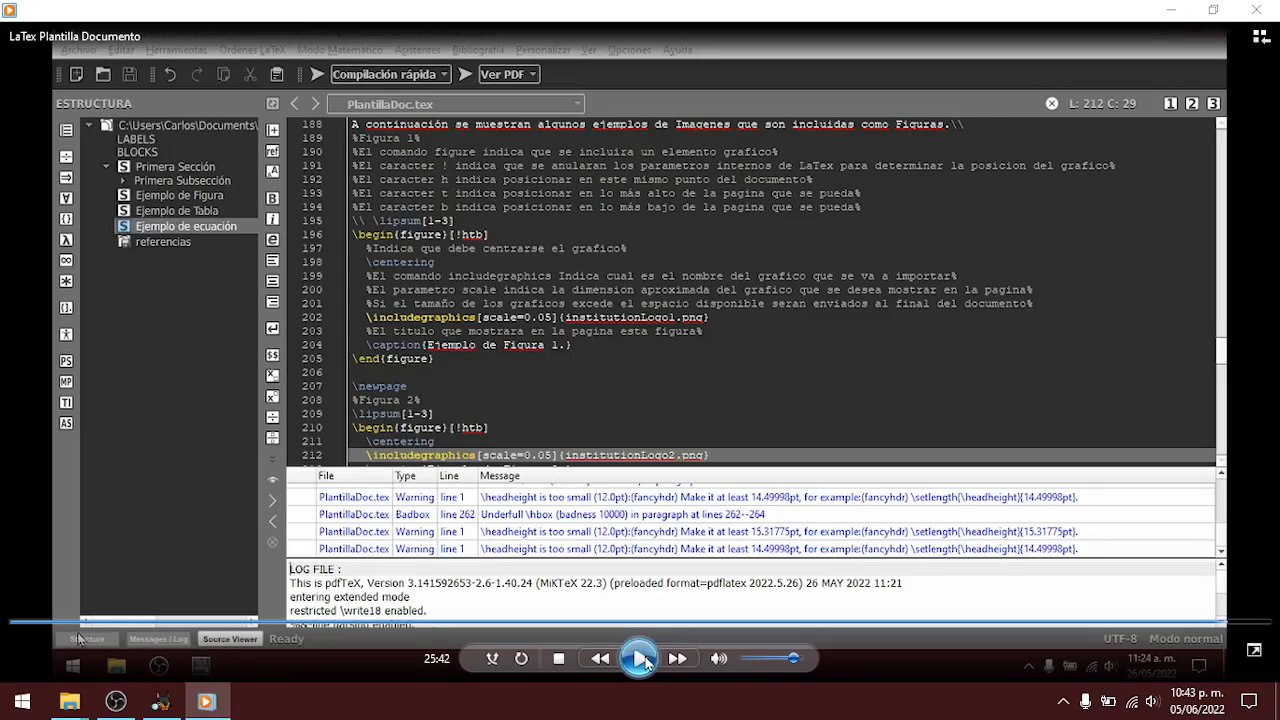
{"action": "left_click", "coordinate": [1257, 9]}
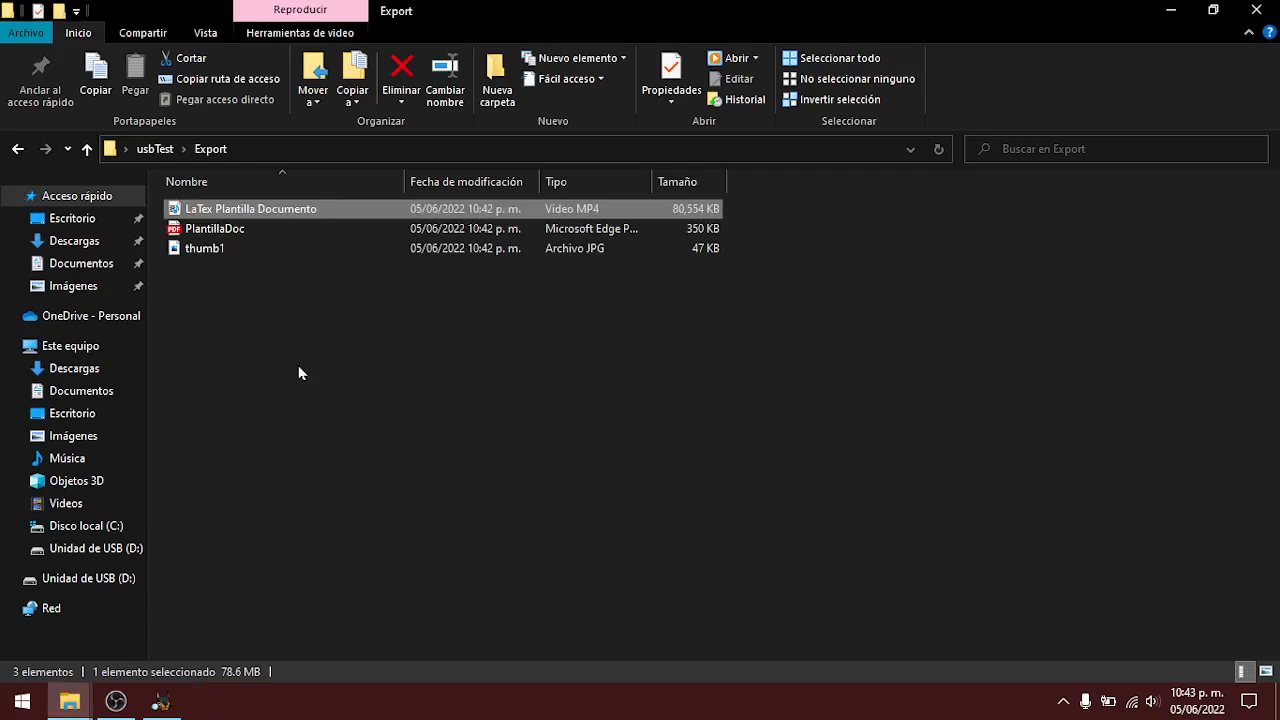
- Open the recovered PlantillaDoc PDF from the Export folder
{"action": "key", "text": "Down"}
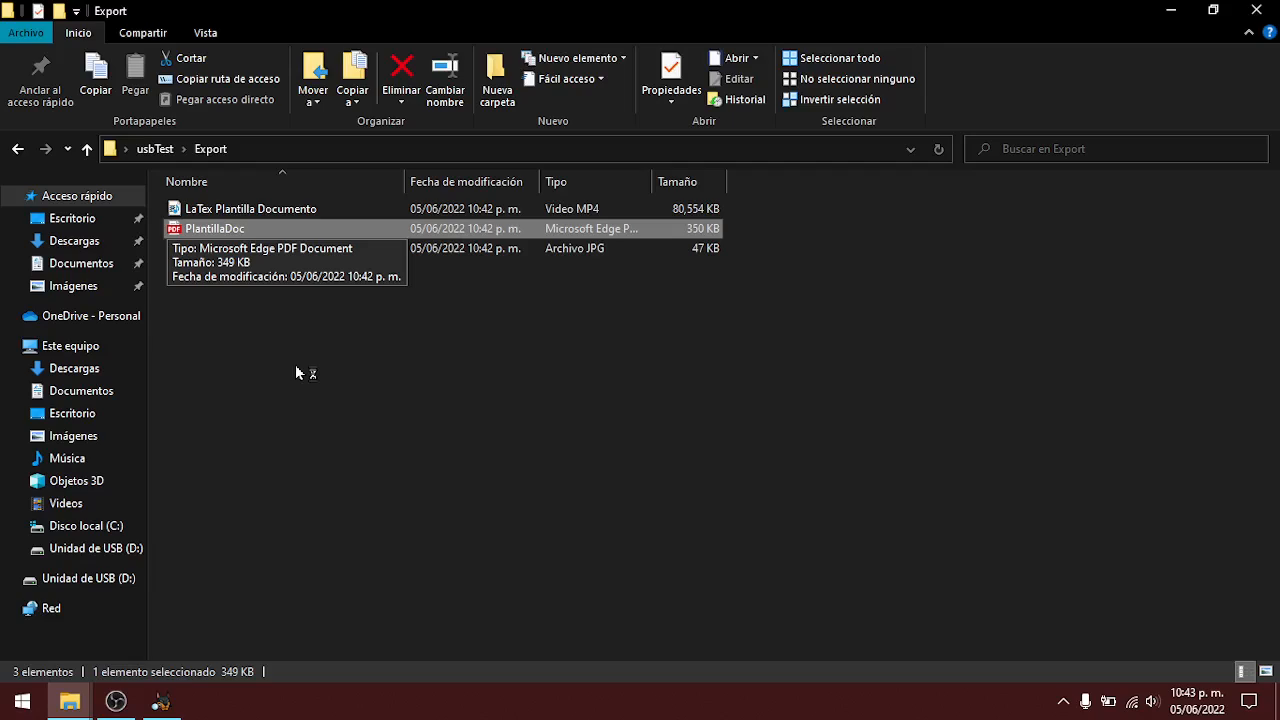
{"action": "left_click", "coordinate": [296, 368]}
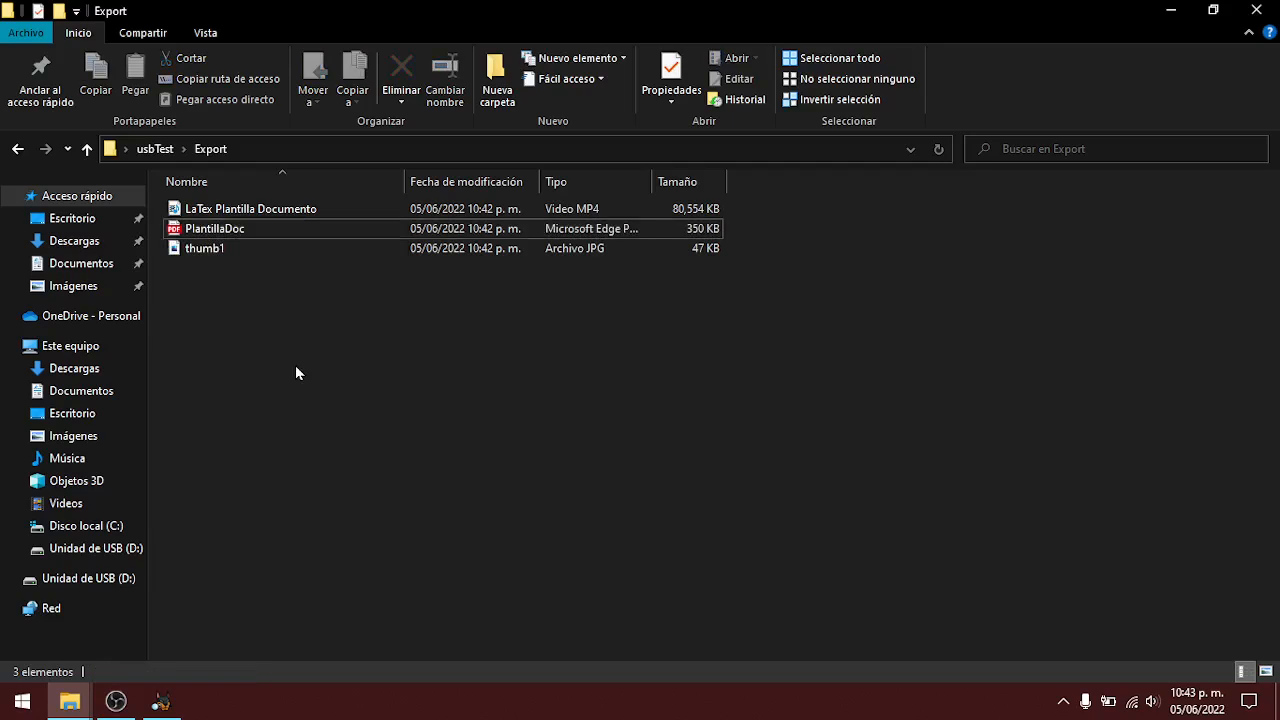